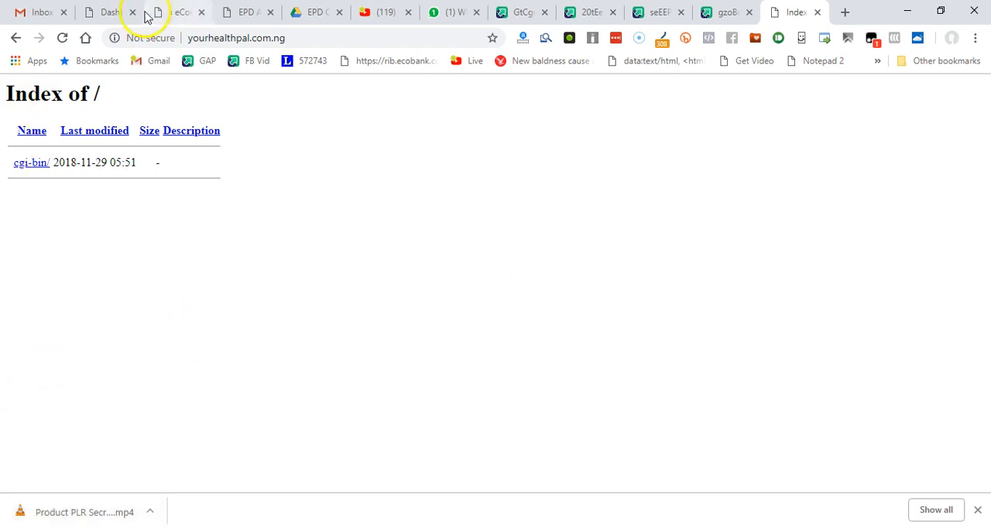
Open the cPanel login page of the site at yourhealthpal.com.ng/cpanel.
click(56, 40)
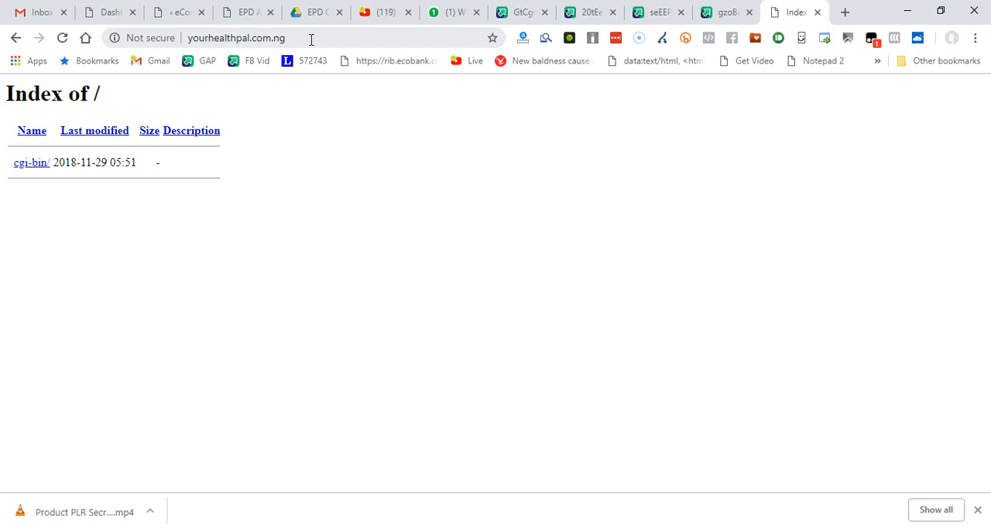
click(391, 34)
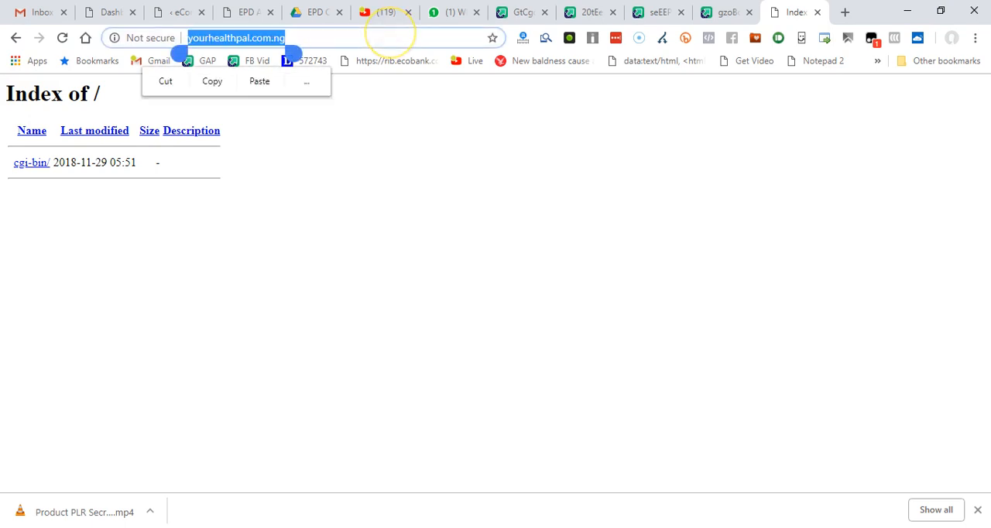
click(392, 33)
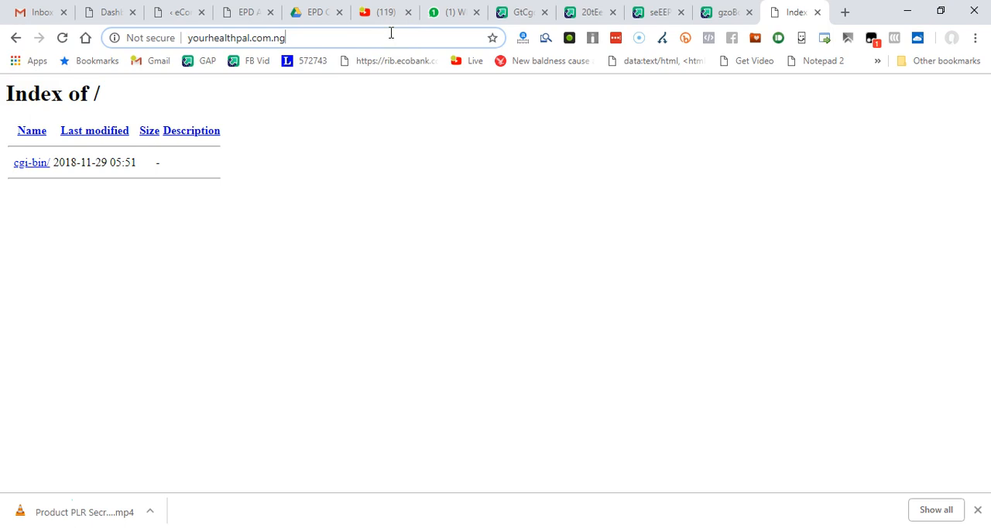
text(/cpanel)
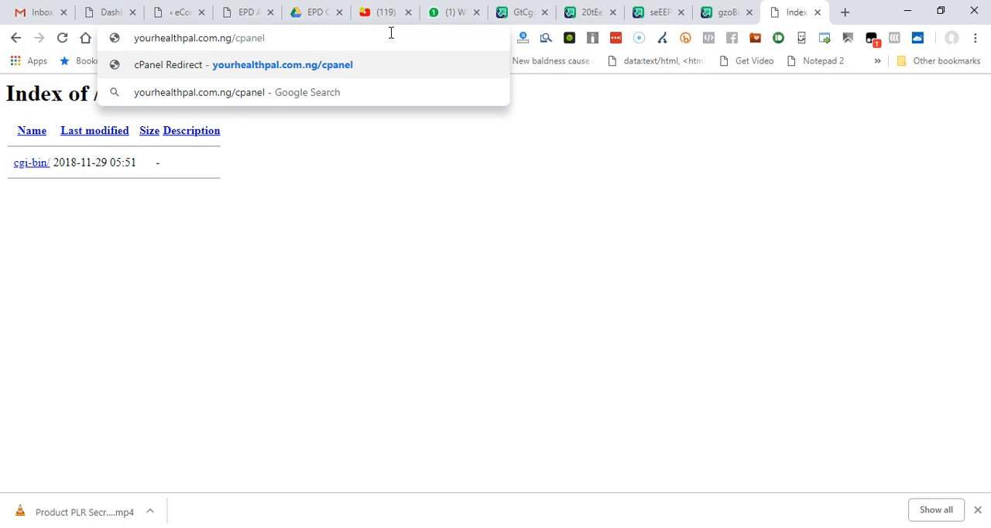
key(Return)
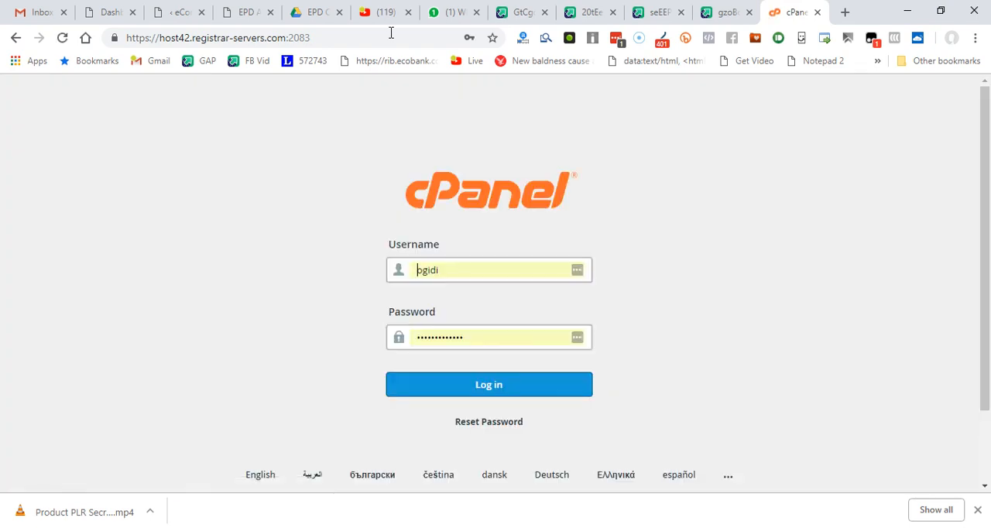
Log in to cPanel with the username yourhealthpal and the account password, and decline saving the login in LastPass.
click(432, 265)
double_click(432, 265)
text(y)
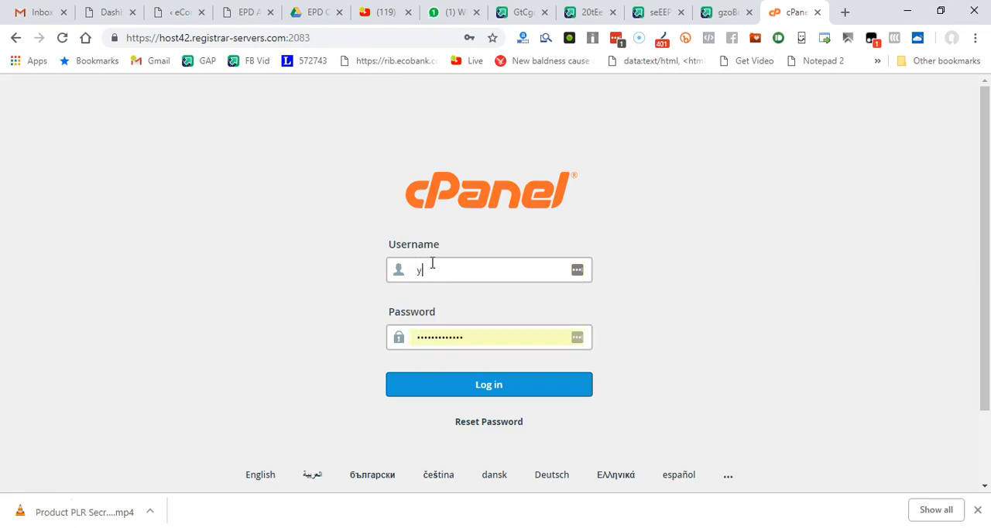
text(ourhealthpal)
key(Tab)
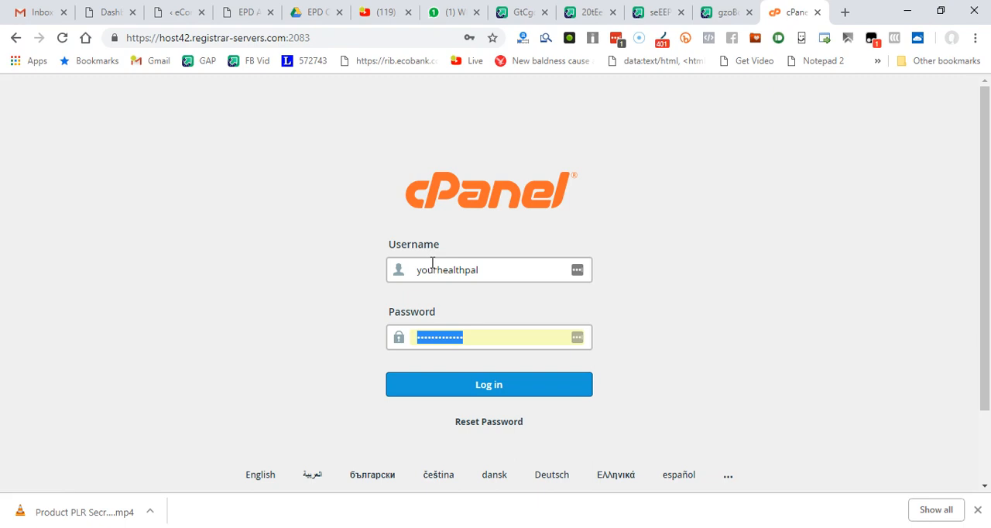
text(••)
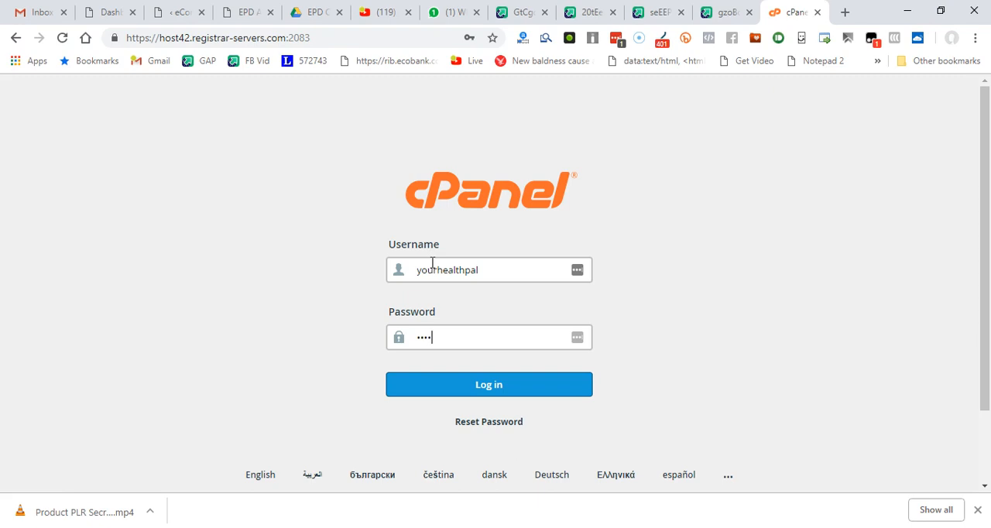
click(484, 385)
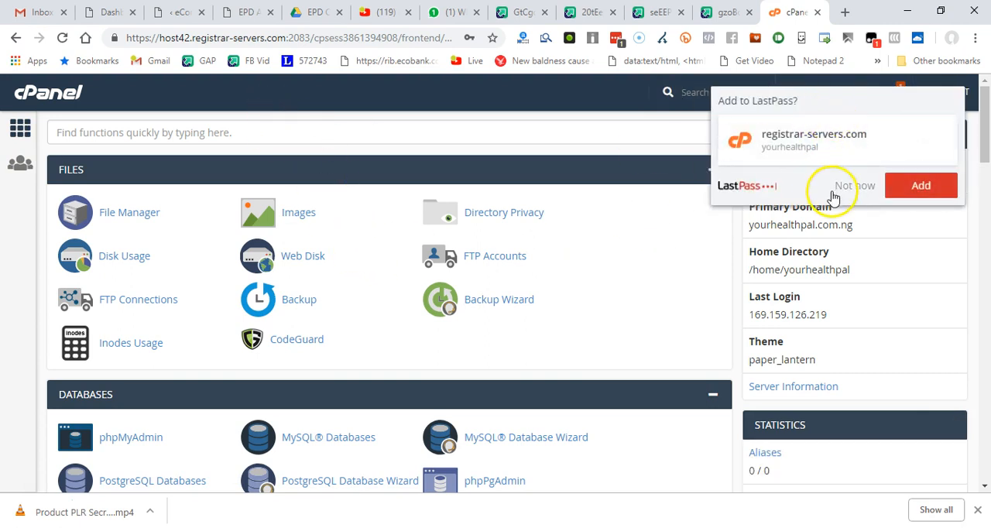
click(854, 186)
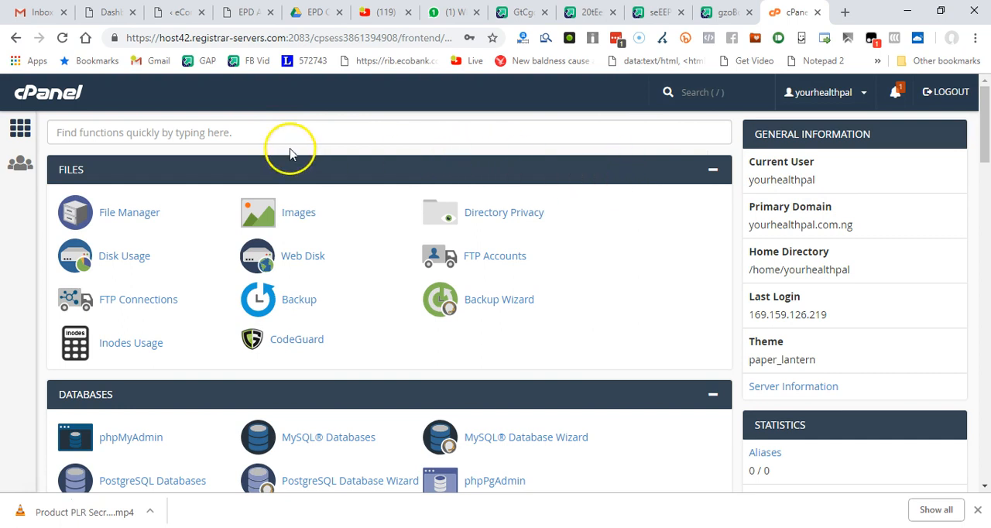
Open the WordPress installation form from cPanel's Softaculous Apps Installer.
click(247, 128)
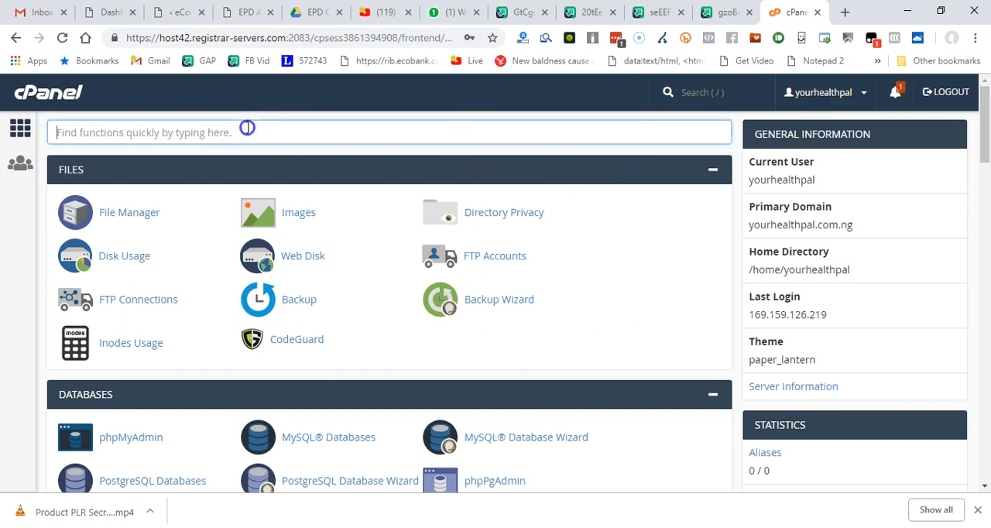
scroll(475, 219, down, 3)
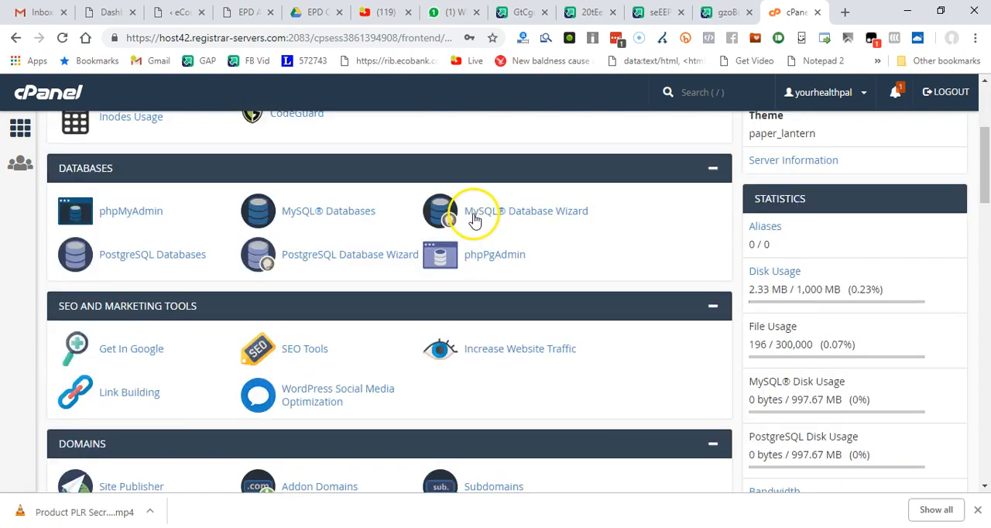
scroll(475, 220, down, 15)
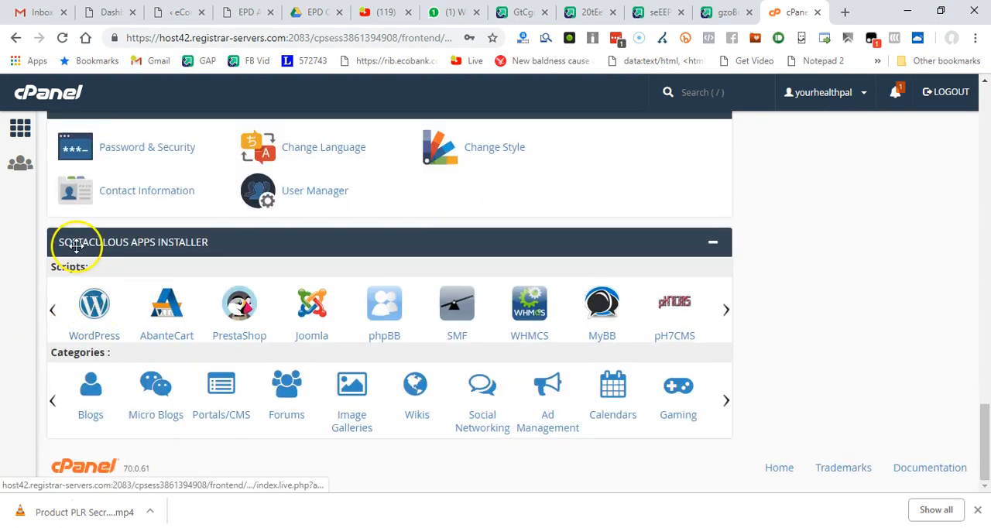
click(92, 306)
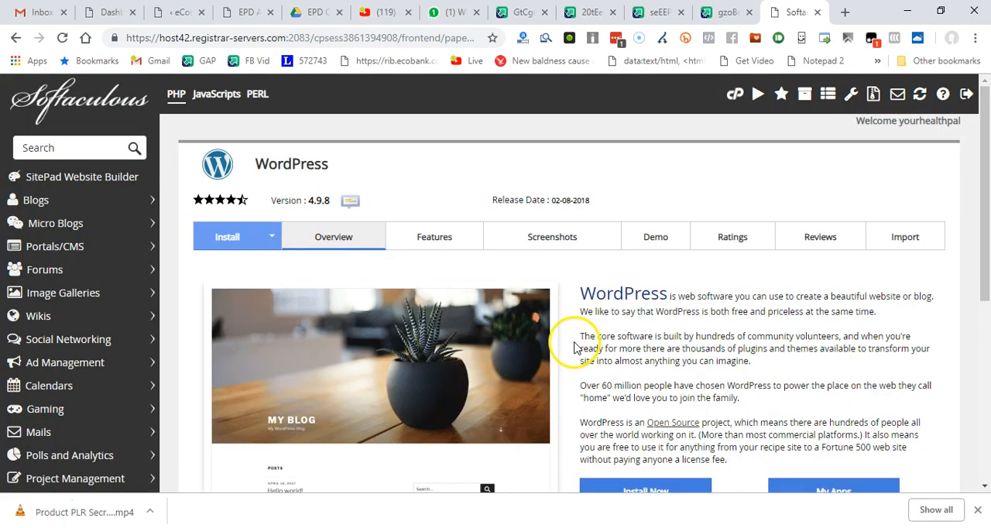
scroll(577, 350, down, 2)
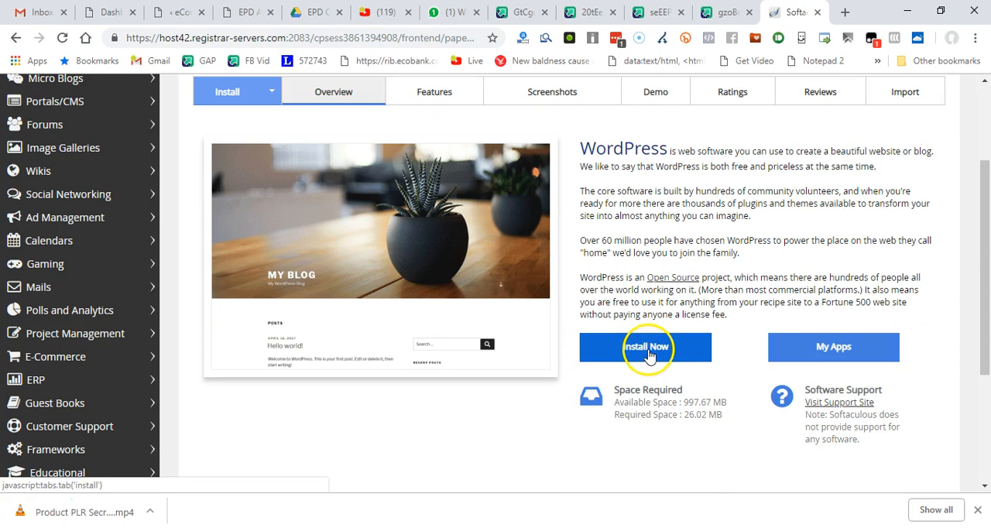
click(649, 353)
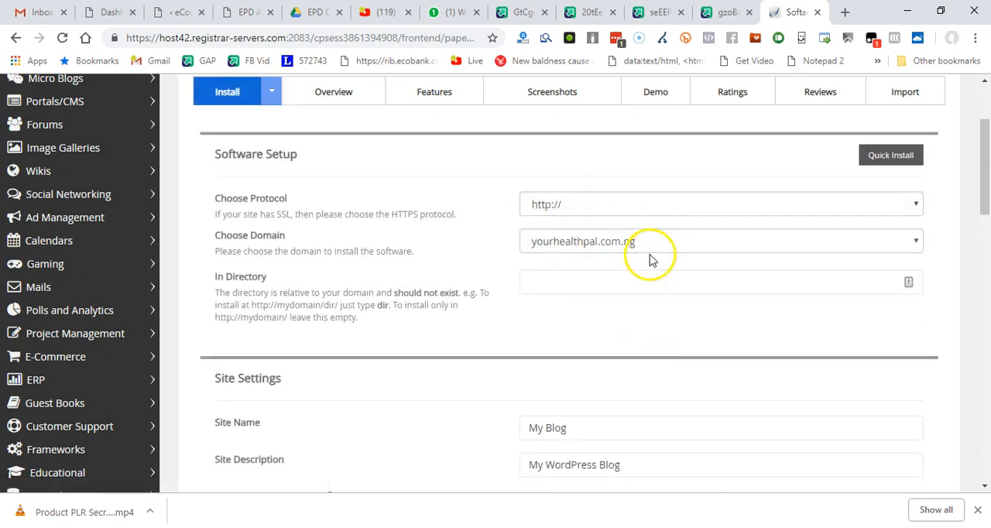
Leave the install directory empty, set the site name to "Your Health Pal" and the description to "Solutions to all your health issues".
click(563, 273)
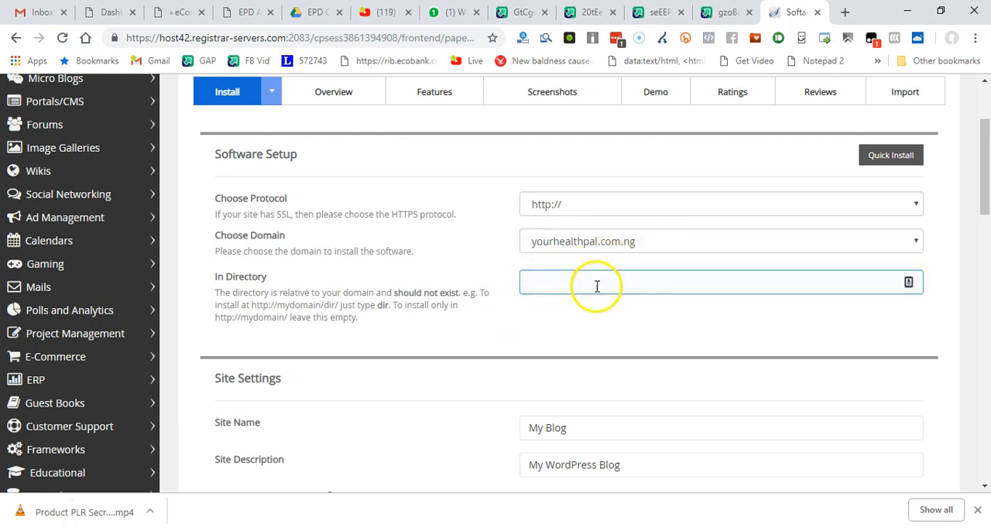
scroll(602, 305, down, 2)
triple_click(556, 284)
text(Your Health Pal)
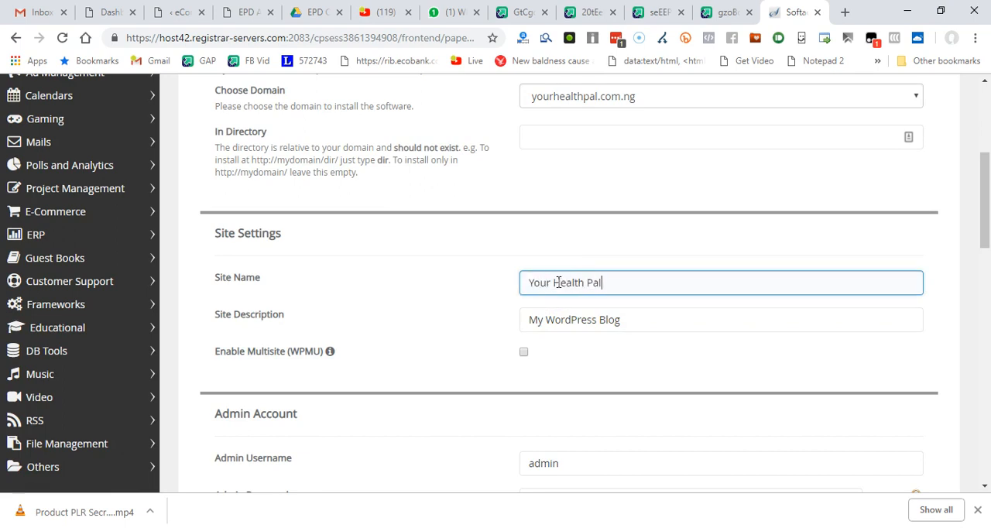
triple_click(603, 319)
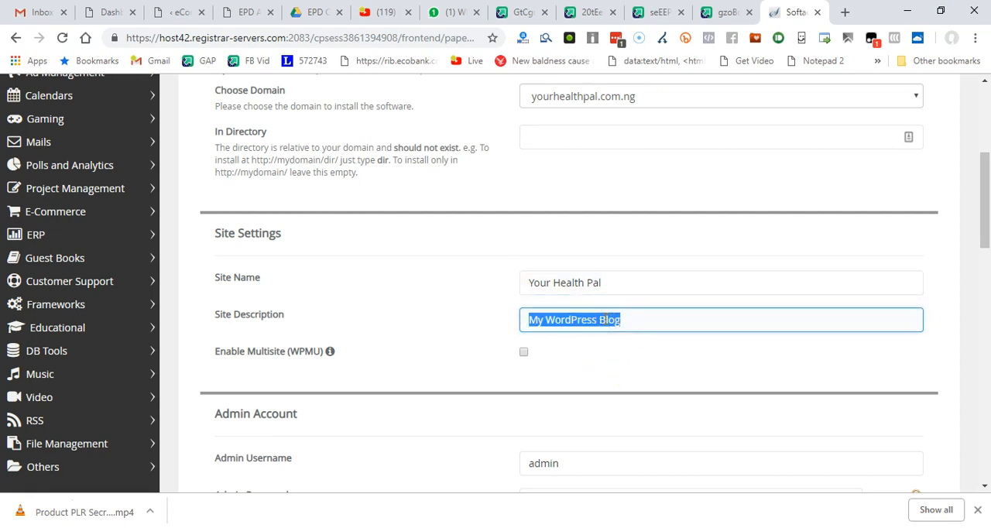
text(Solut)
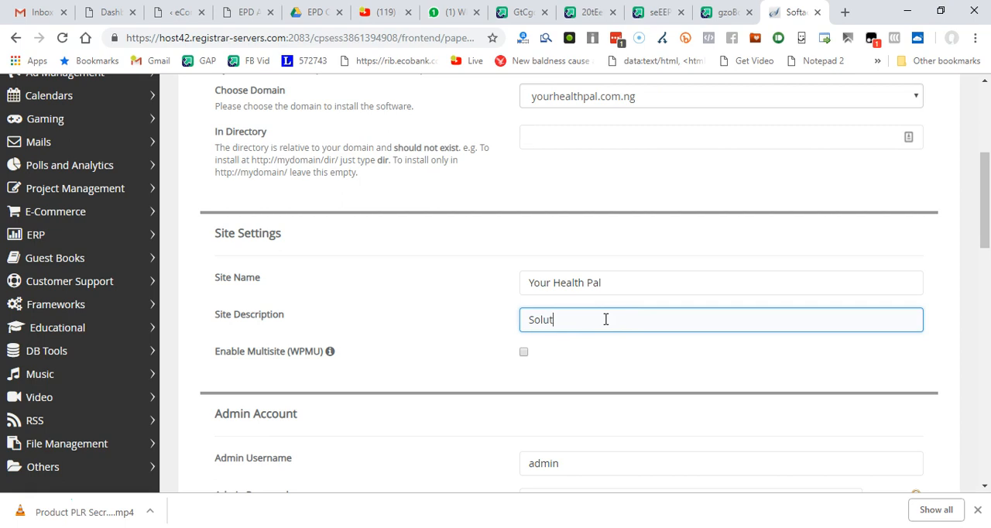
text(ions to all your health issues)
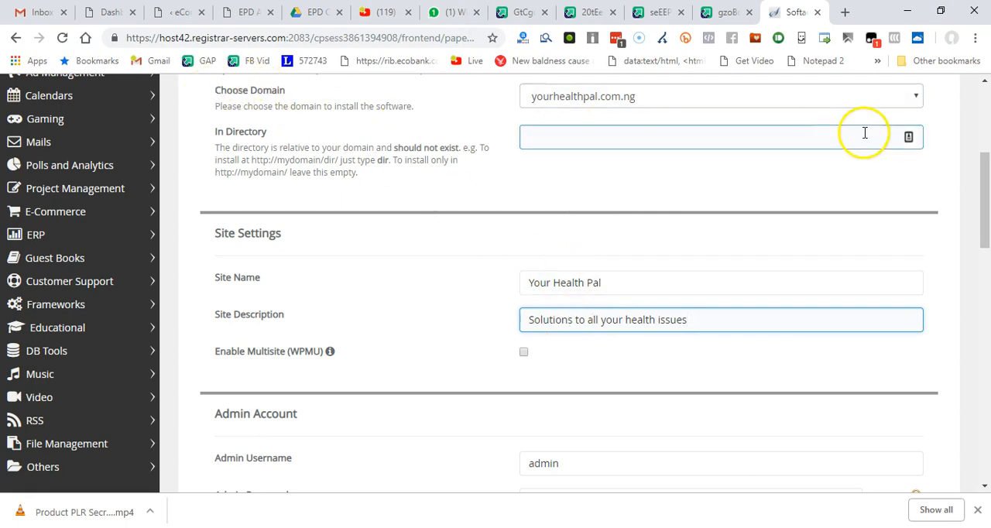
Set the WordPress admin username to yourhealthpal and enter a new admin password.
scroll(643, 372, down, 1)
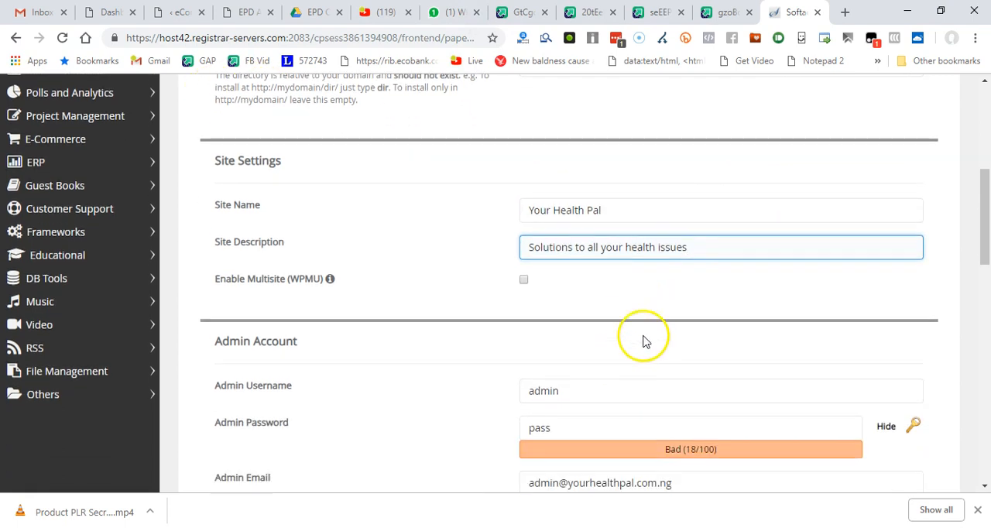
scroll(642, 341, down, 1)
double_click(552, 319)
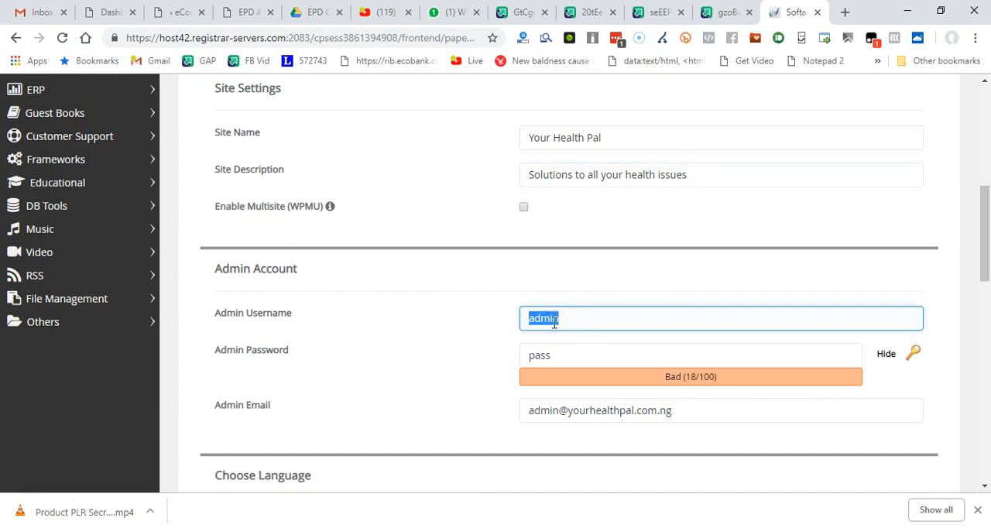
click(552, 344)
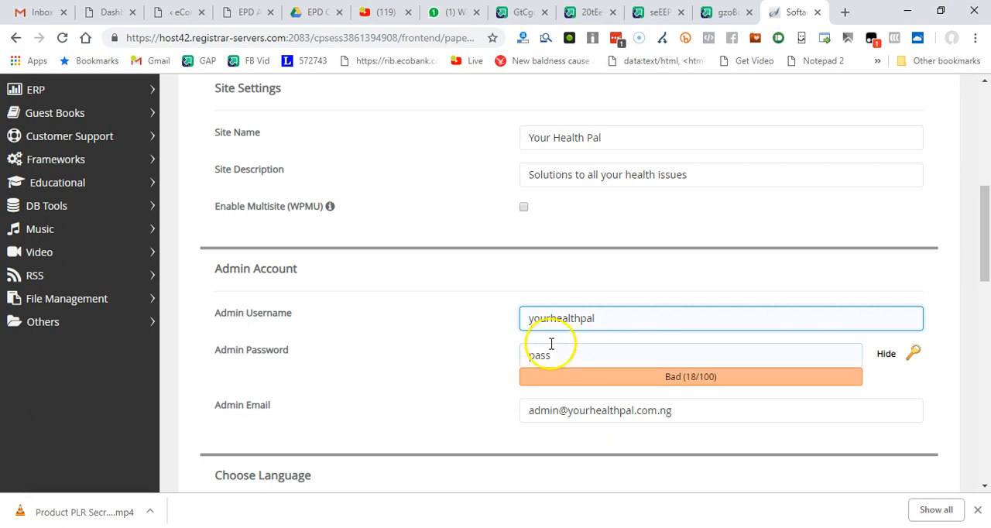
double_click(550, 350)
double_click(549, 351)
Replace the default admin email with the site owner's email address.
click(571, 414)
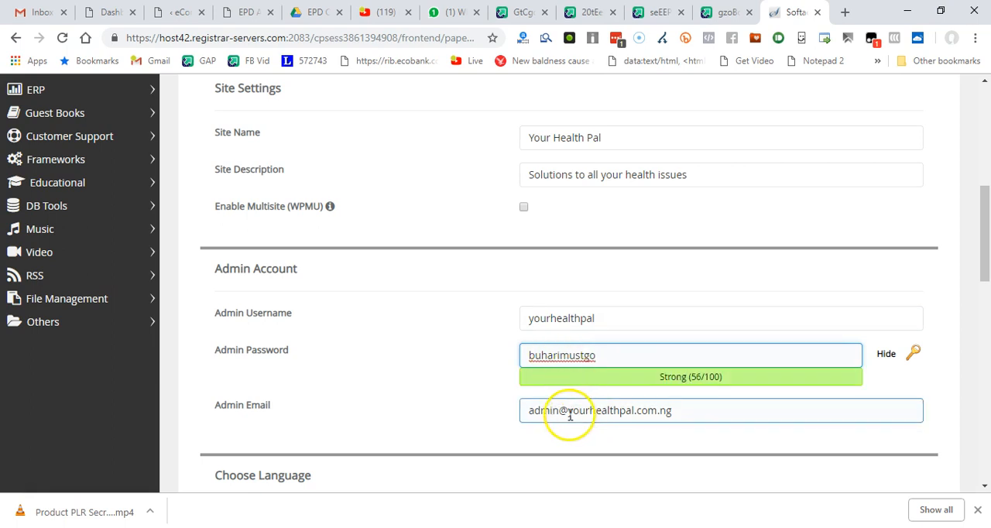
triple_click(563, 411)
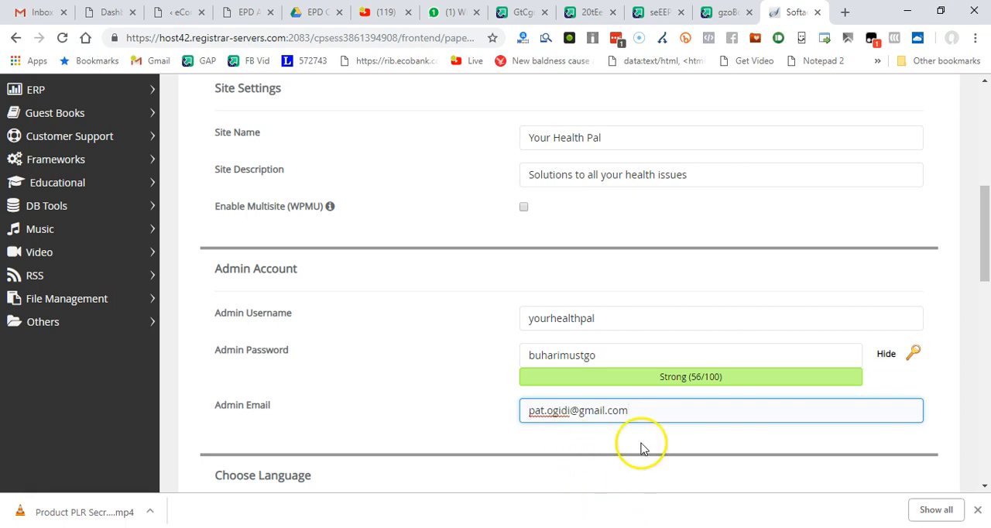
Include the Limit Login Attempts (Loginizer) plugin in the WordPress installation.
scroll(642, 444, down, 2)
scroll(559, 395, down, 3)
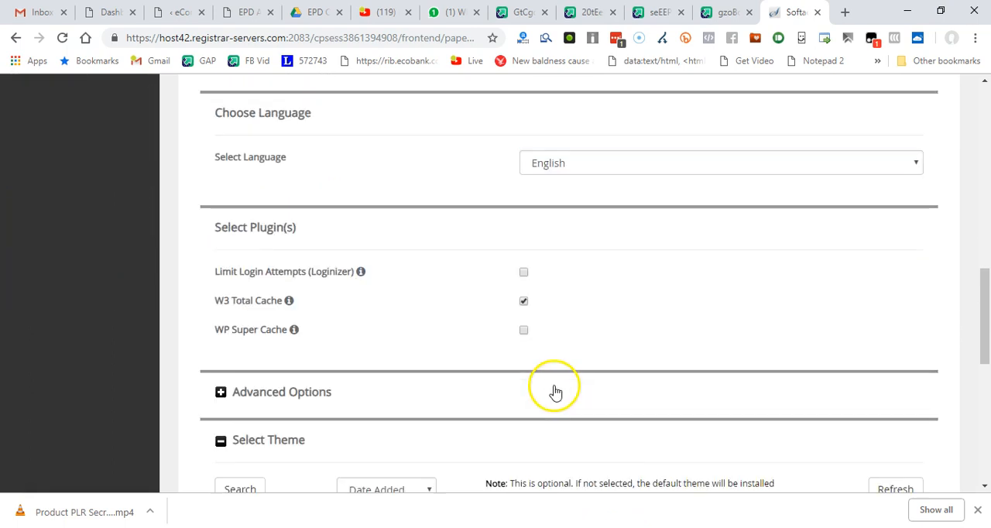
click(524, 272)
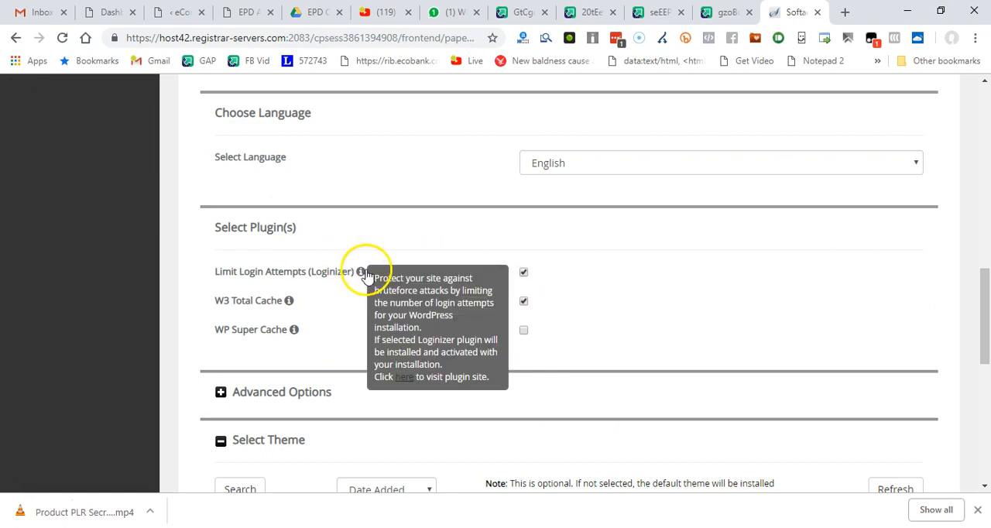
Fill in the owner's email as recipient of the installation details and install WordPress.
scroll(688, 287, down, 2)
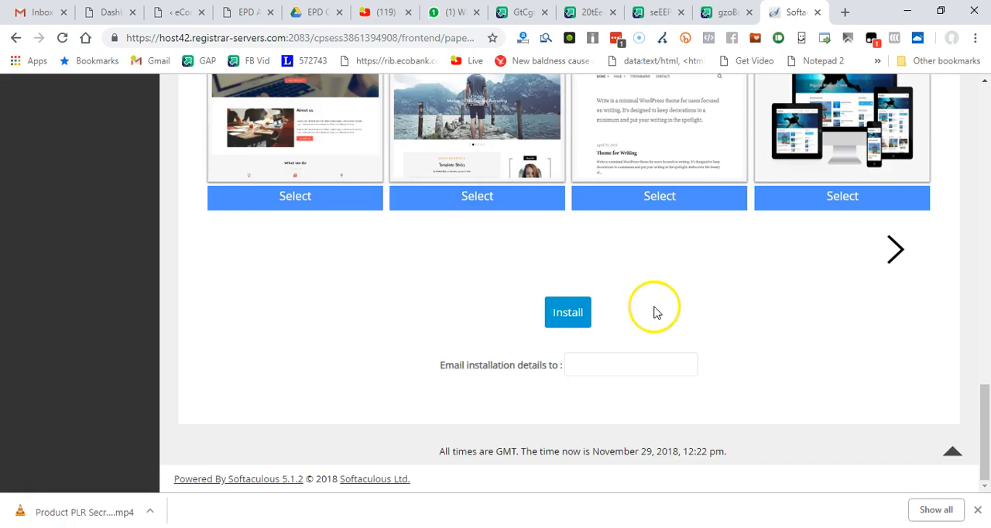
click(637, 365)
click(601, 384)
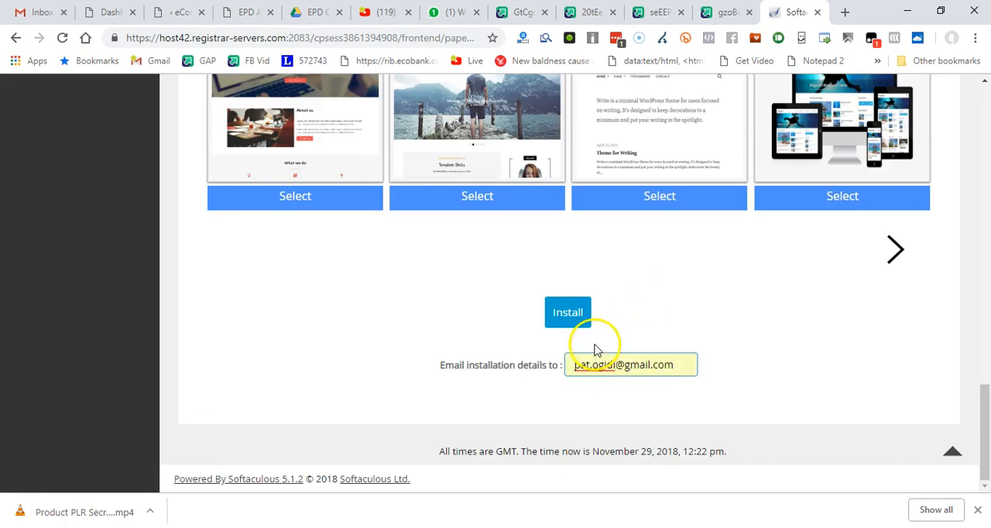
click(573, 309)
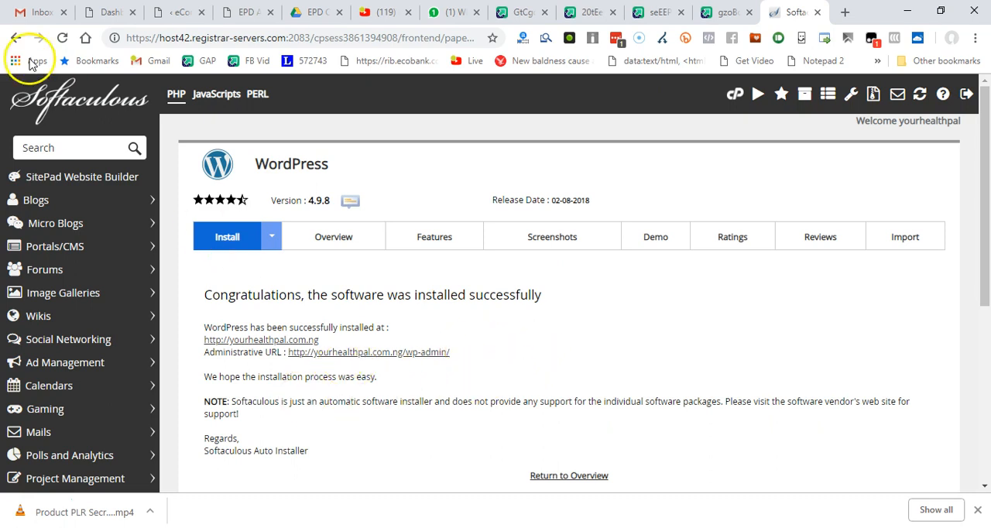
Check the Gmail inbox for the installation email, and return to Softaculous to review the installation result and site URLs.
click(32, 11)
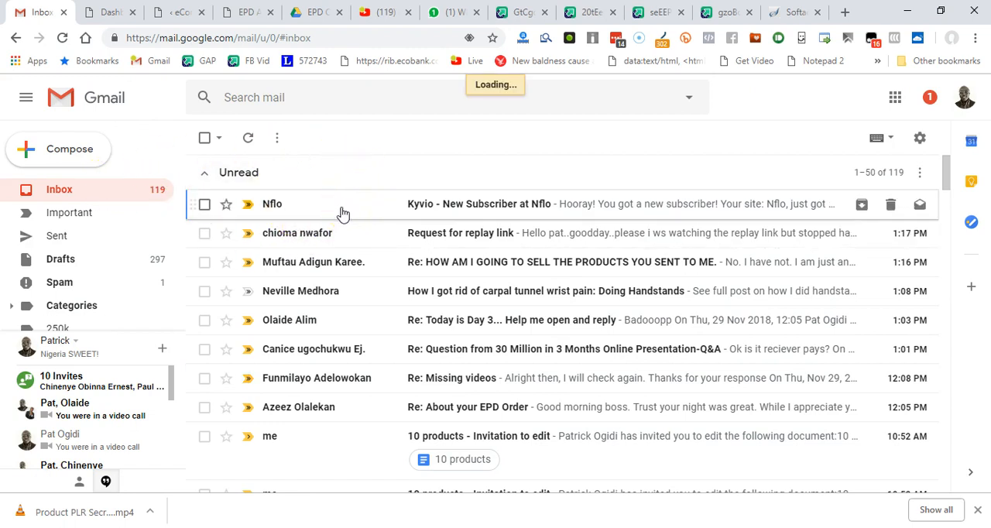
click(773, 8)
click(39, 11)
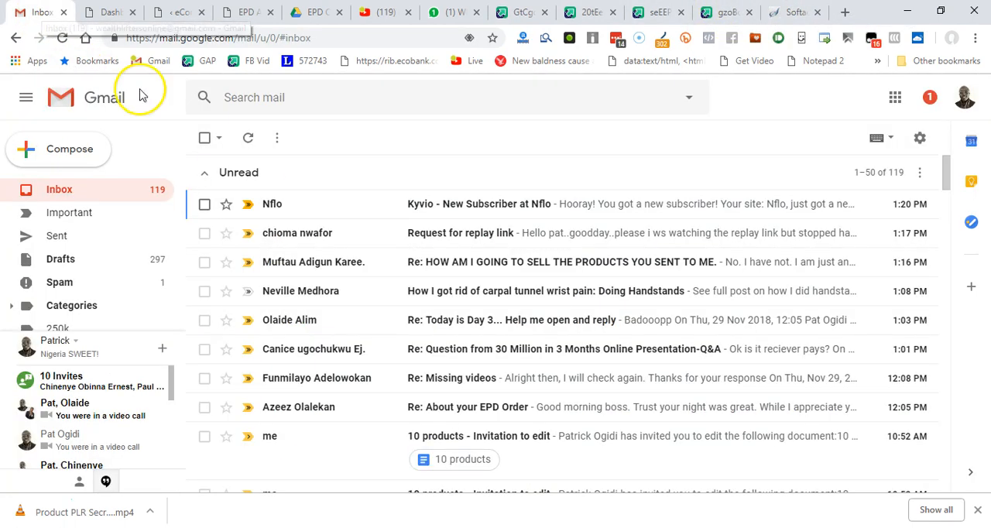
click(798, 13)
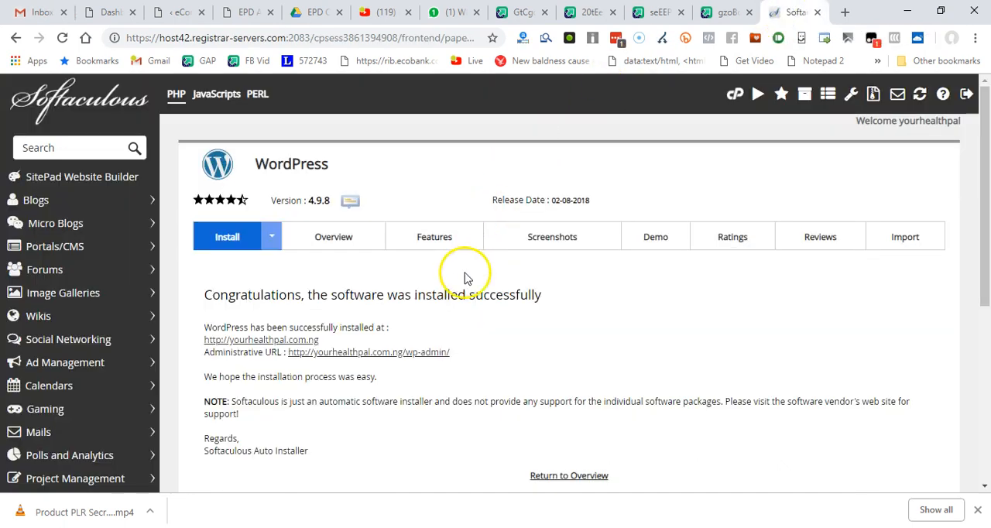
scroll(467, 279, down, 1)
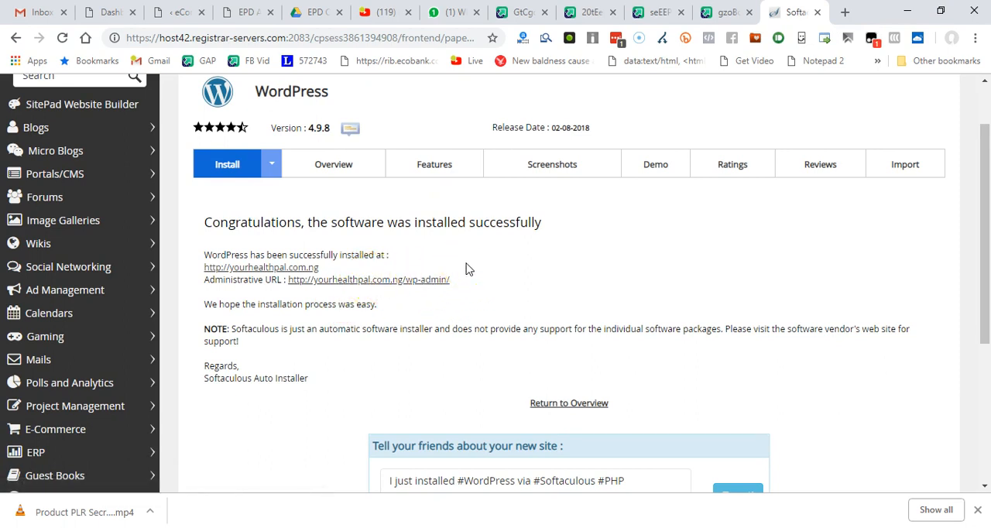
Open the site's administrative URL in a new browser tab and log out of the WordPress dashboard.
right_click(416, 279)
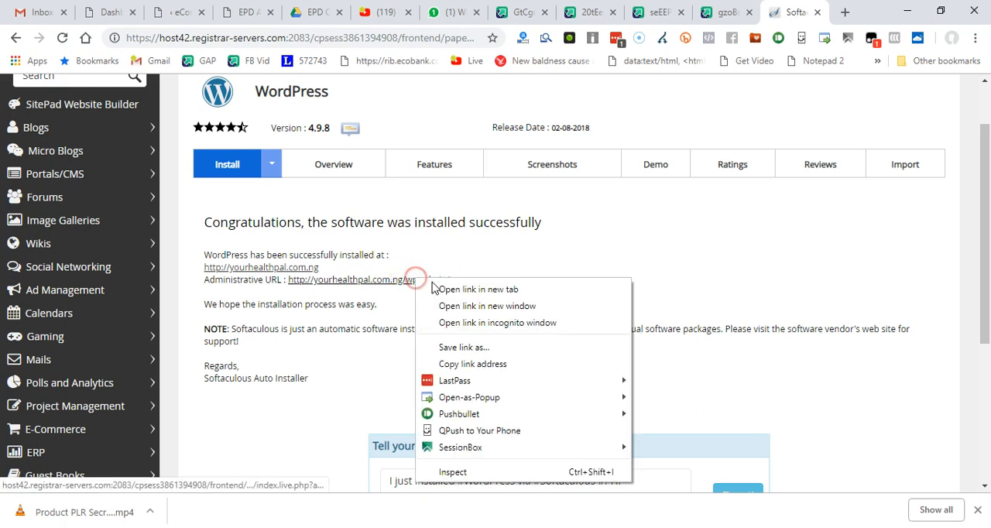
click(443, 289)
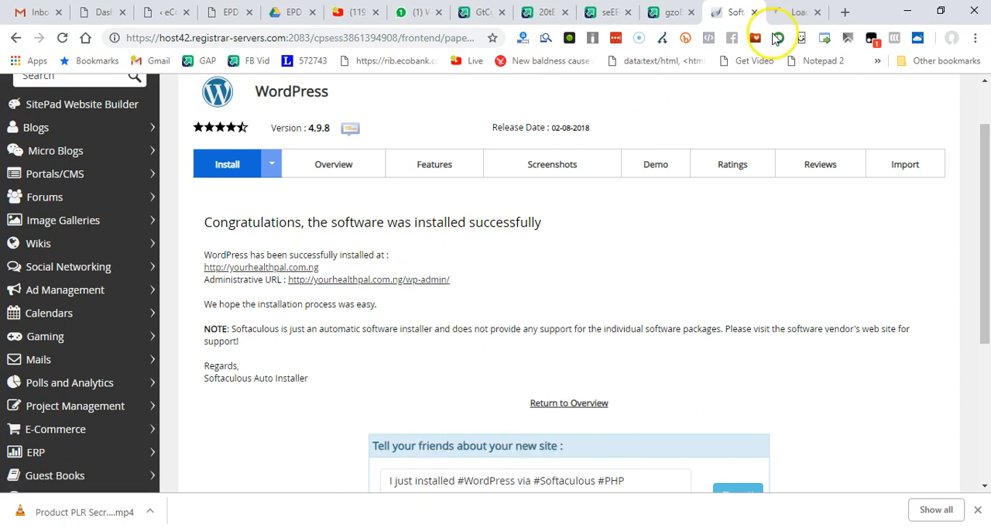
click(800, 12)
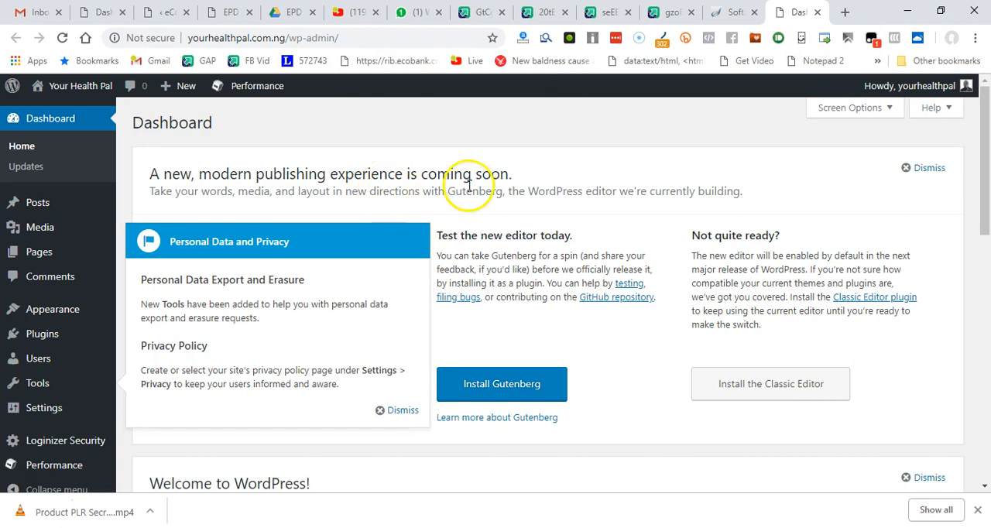
mouse_move(943, 92)
click(880, 161)
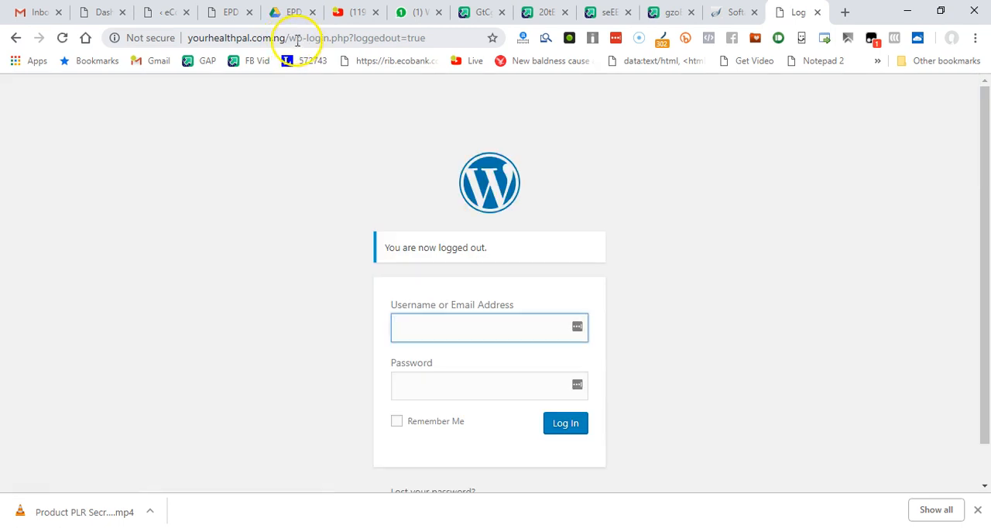
Go to yourhealthpal.com.ng/wp-admin to bring up the WordPress login form.
drag(307, 34, 986, 67)
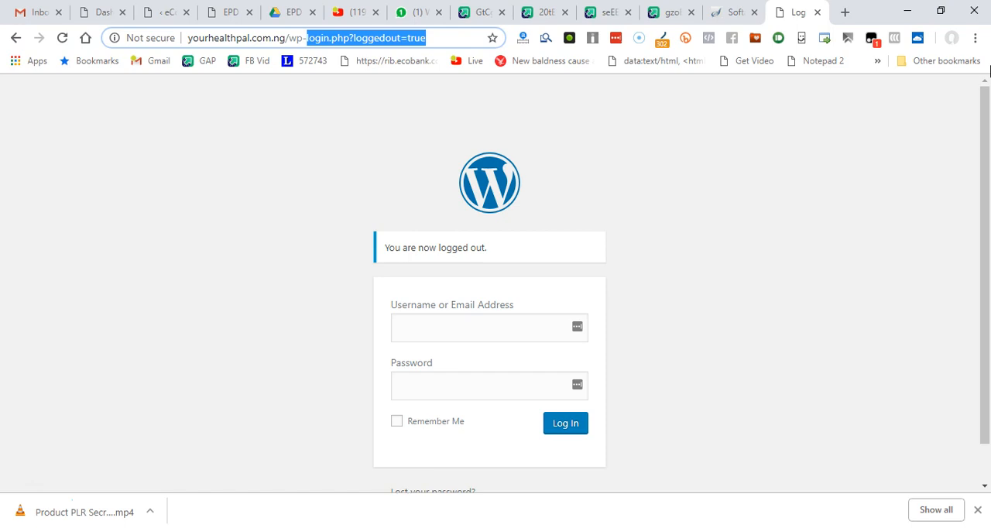
text(admin)
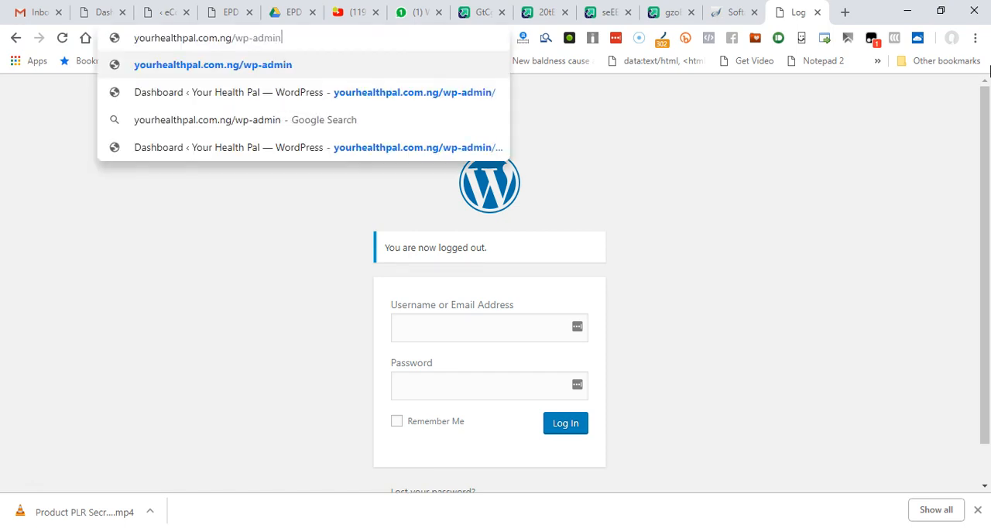
key(Return)
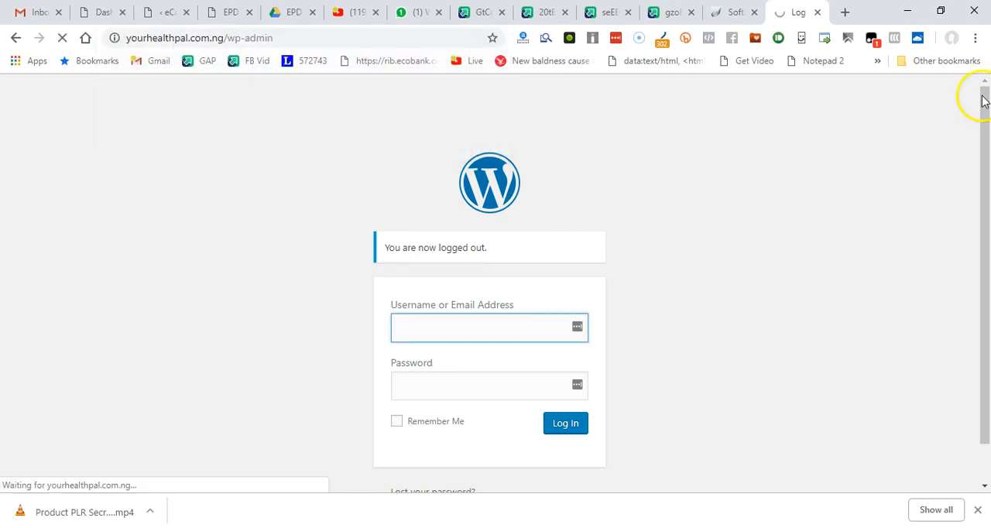
Log in to WordPress with the admin username and the account password.
click(505, 284)
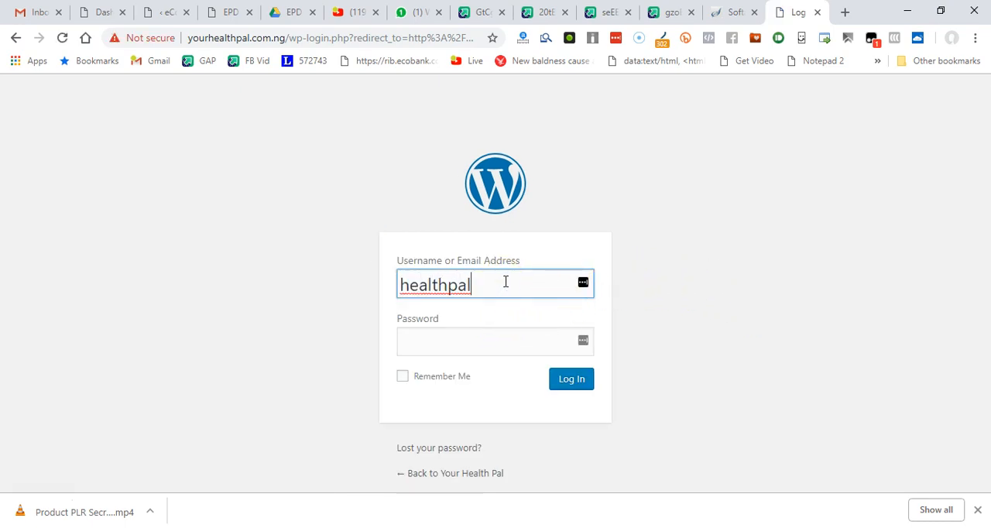
key(Tab)
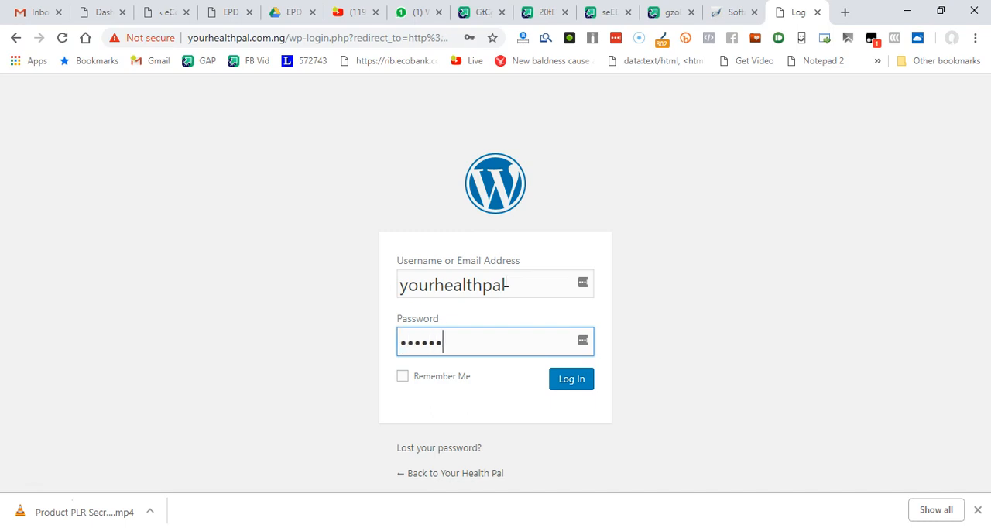
click(570, 383)
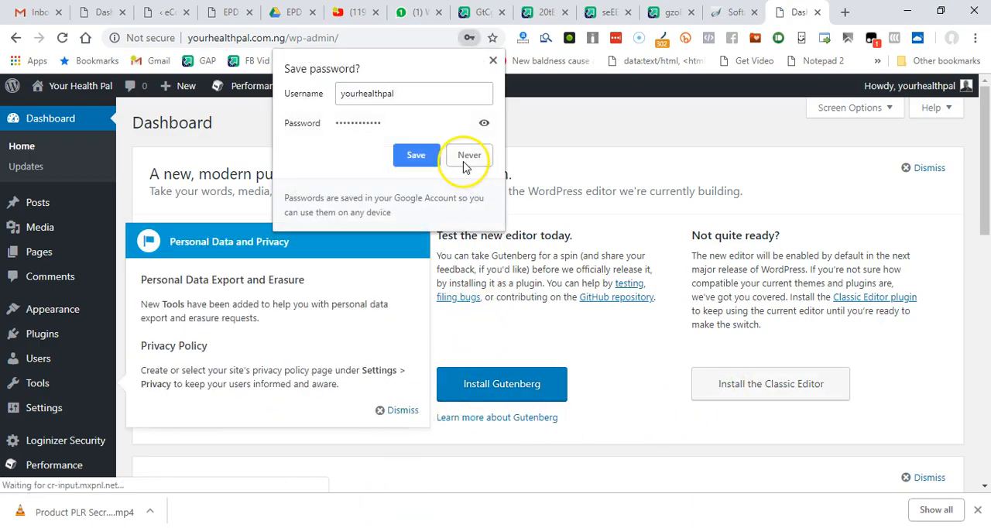
Decline saving the login in the browser and in LastPass, and dismiss the Personal Data and Privacy notice.
click(467, 157)
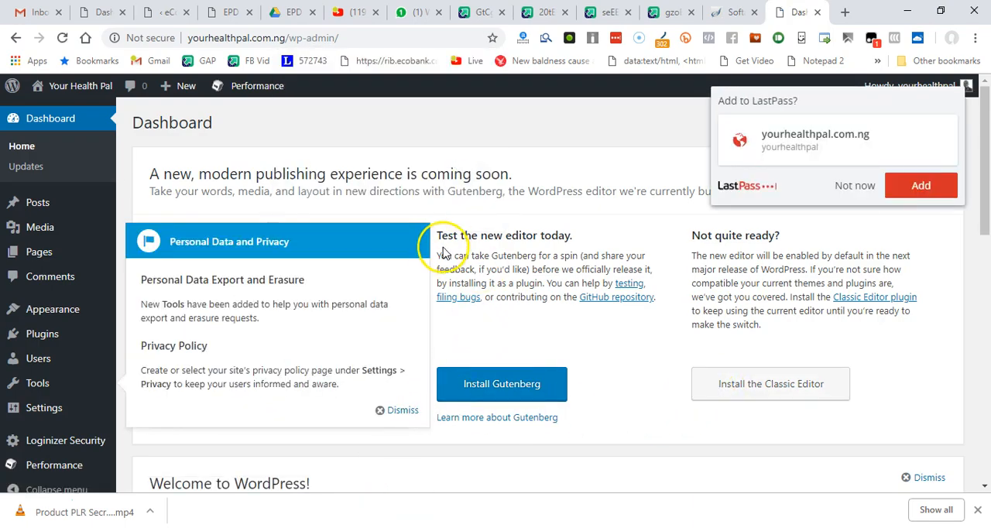
click(400, 412)
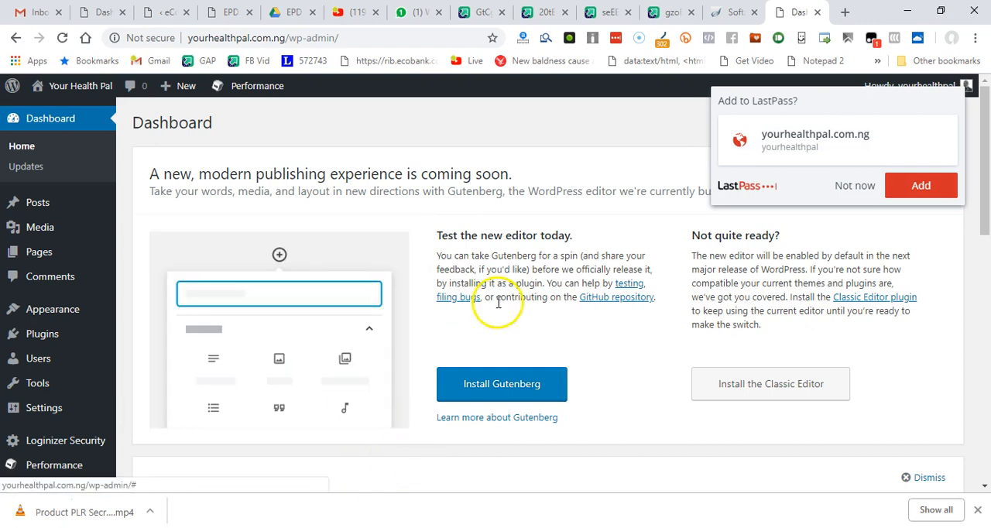
click(853, 186)
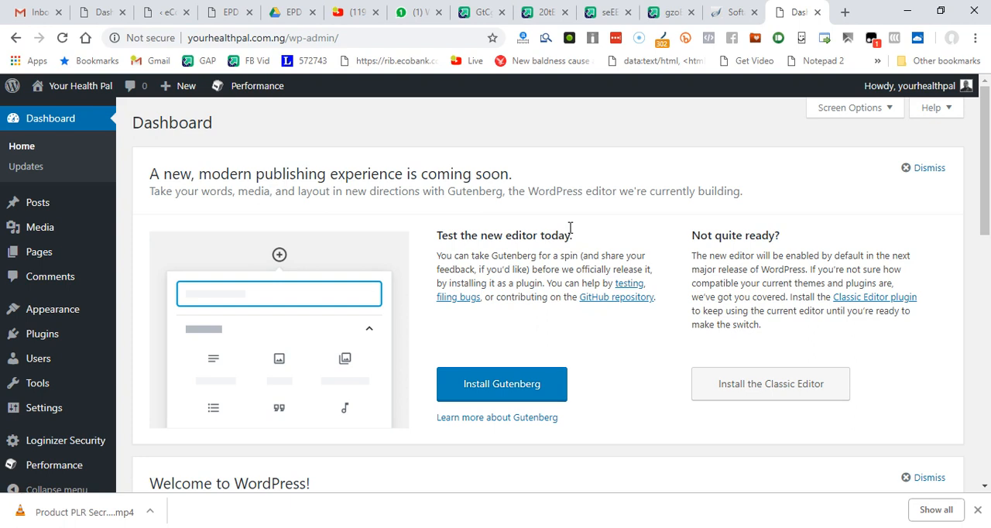
Return from Softaculous to the cPanel home page, and look over cPanel and the WordPress dashboard.
click(734, 12)
scroll(320, 188, up, 1)
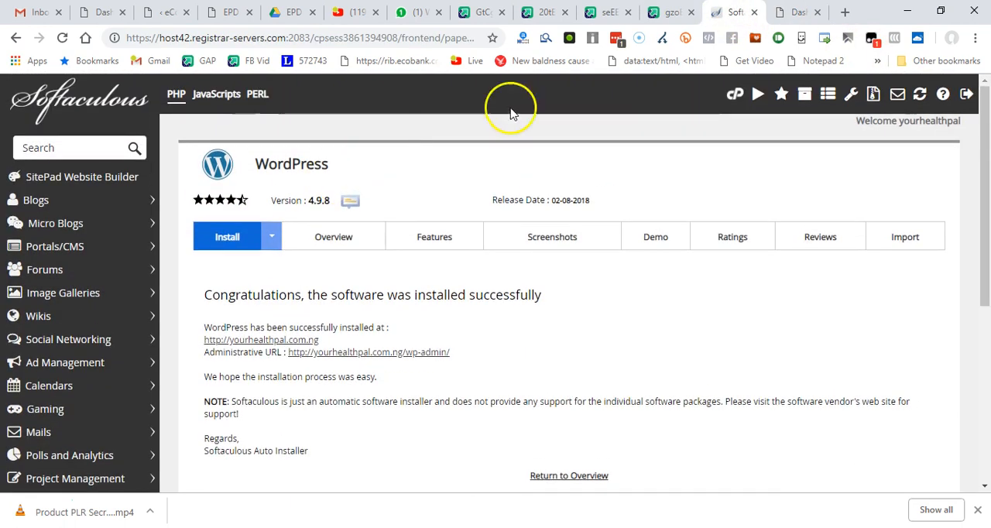
click(736, 95)
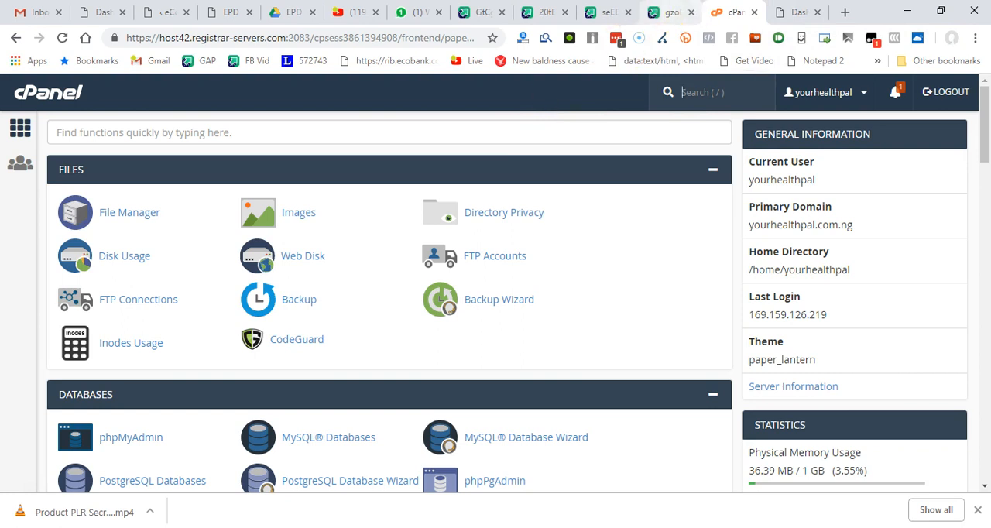
click(782, 12)
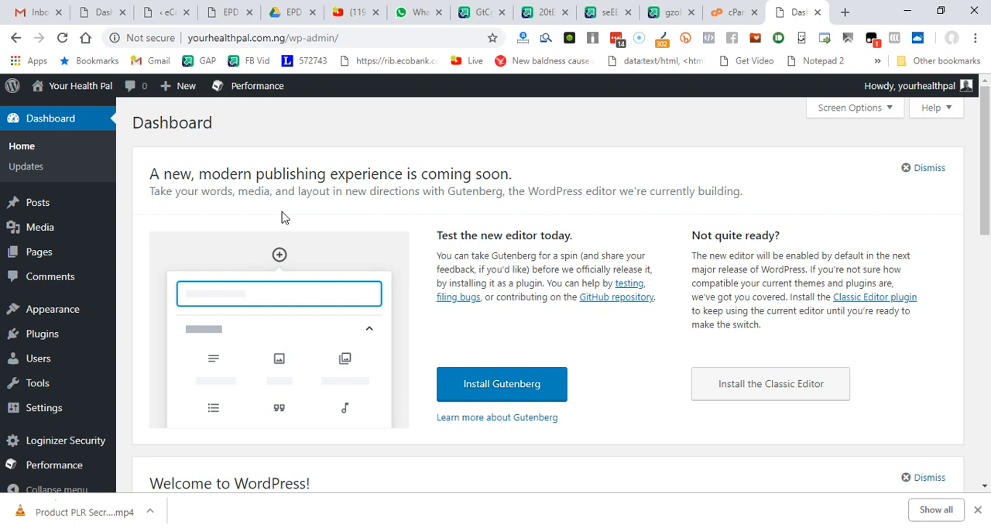
scroll(299, 250, down, 3)
scroll(299, 249, up, 3)
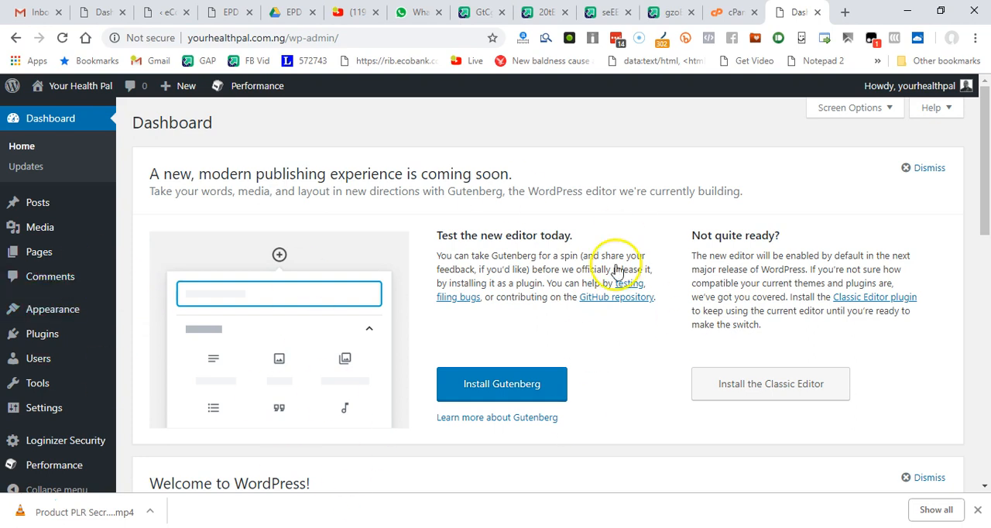
click(734, 12)
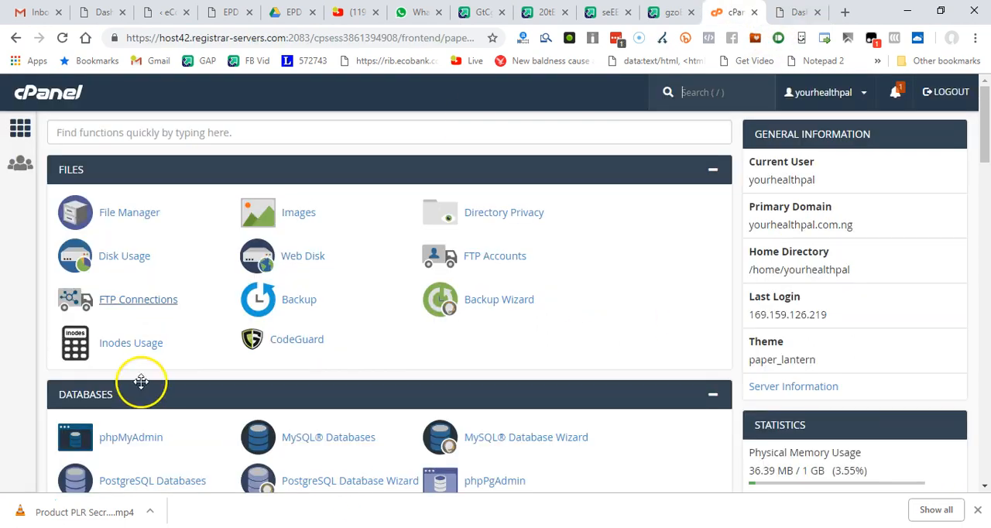
click(804, 11)
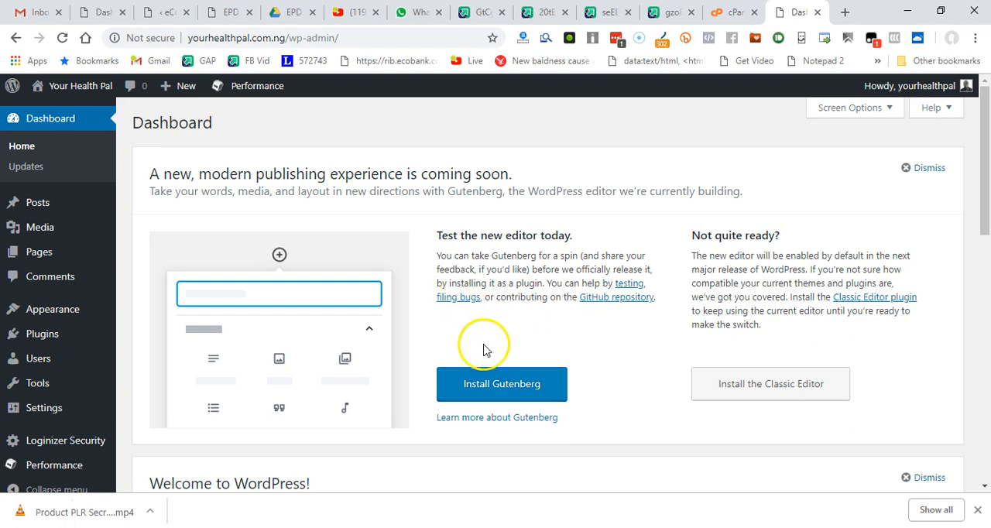
Open the WordPress page for adding plugins and show the form for uploading a plugin .zip file.
scroll(144, 355, down, 2)
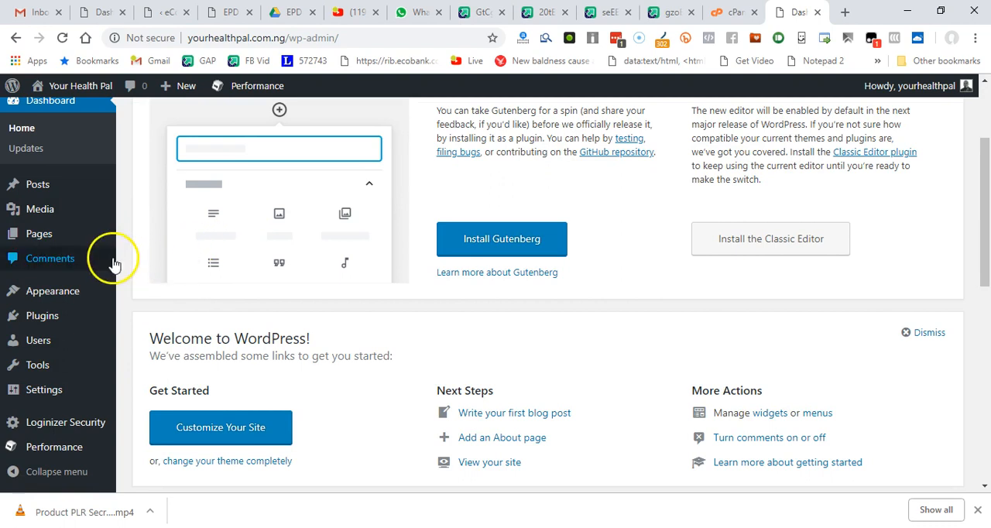
mouse_move(93, 243)
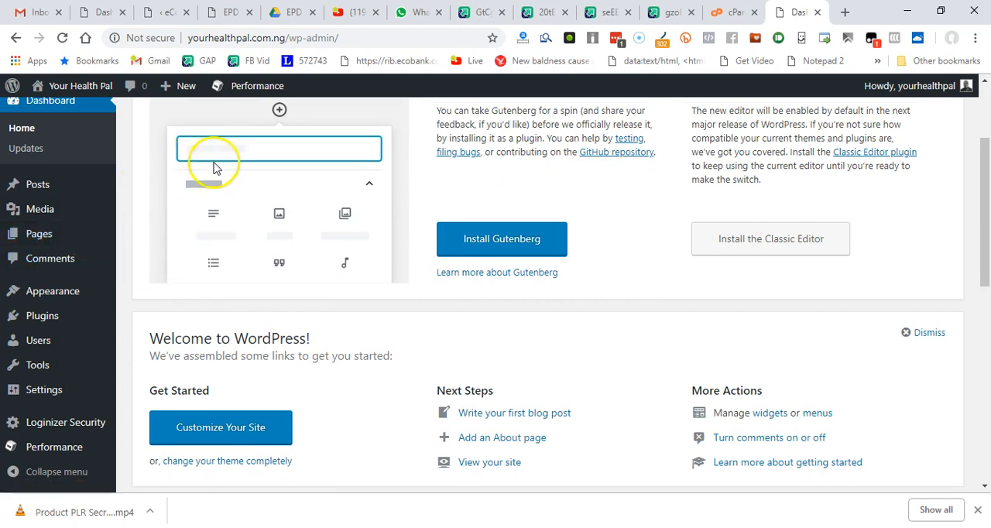
mouse_move(43, 317)
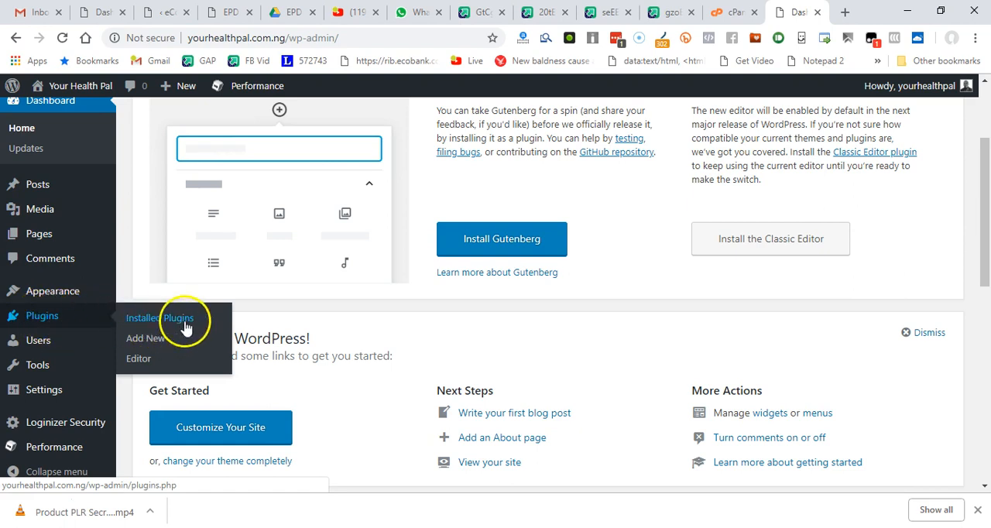
click(139, 338)
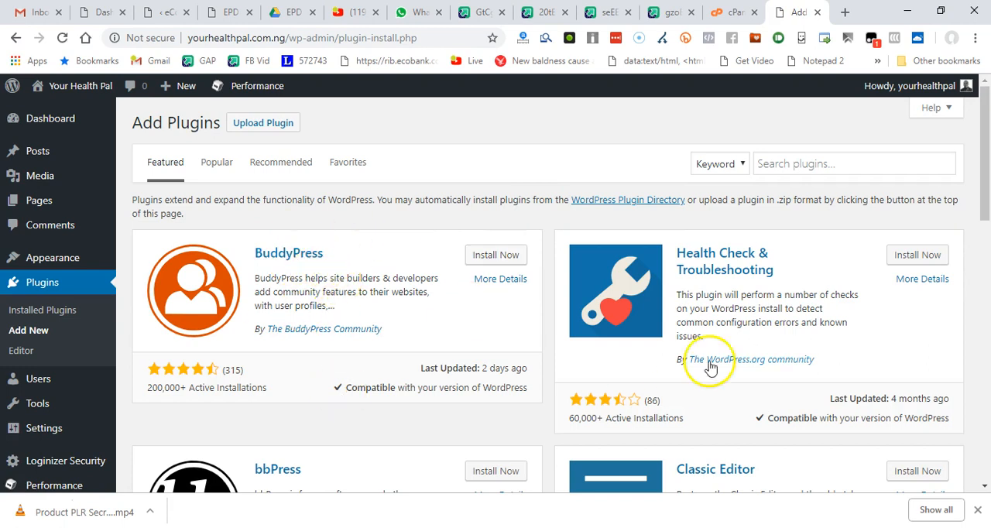
click(242, 127)
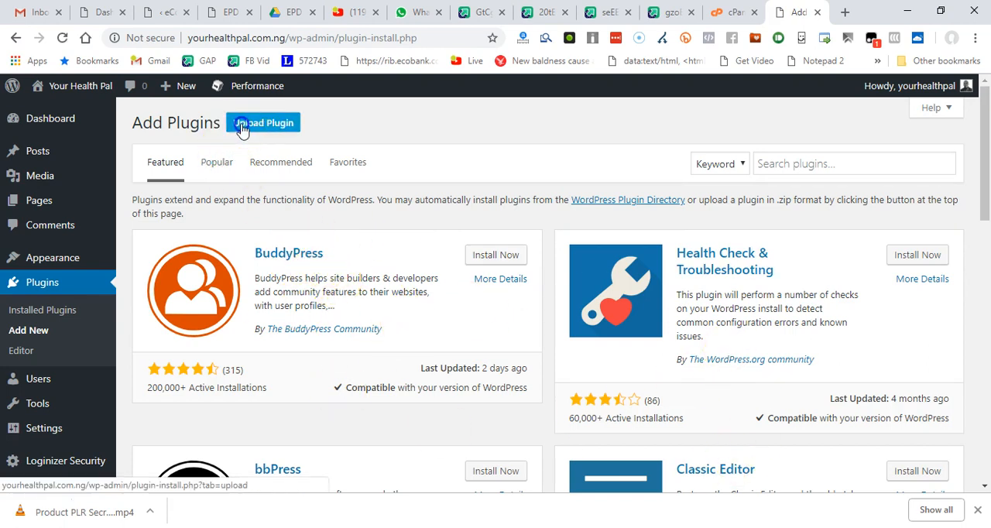
Choose InstaBuilder2.16-OGIDI.zip from the Desktop folder as the plugin file and install it.
click(439, 255)
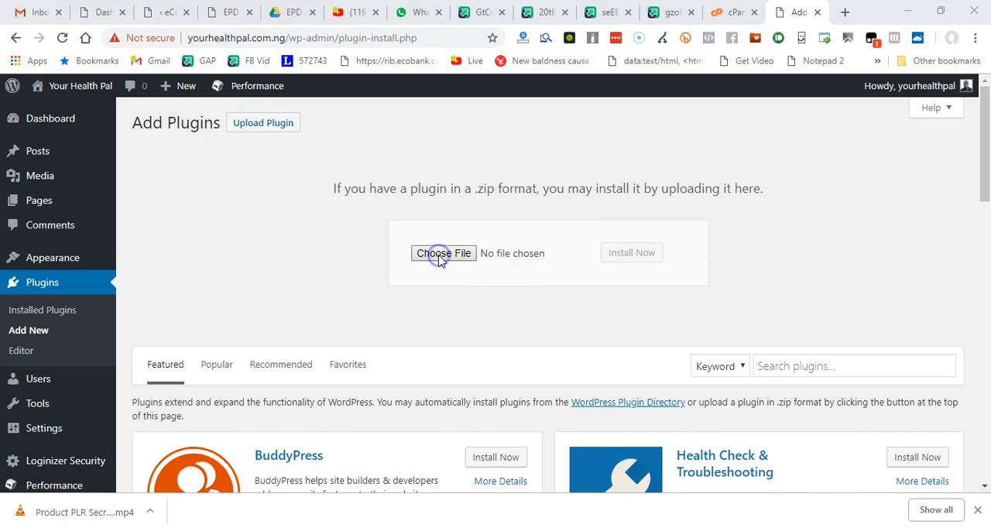
click(287, 308)
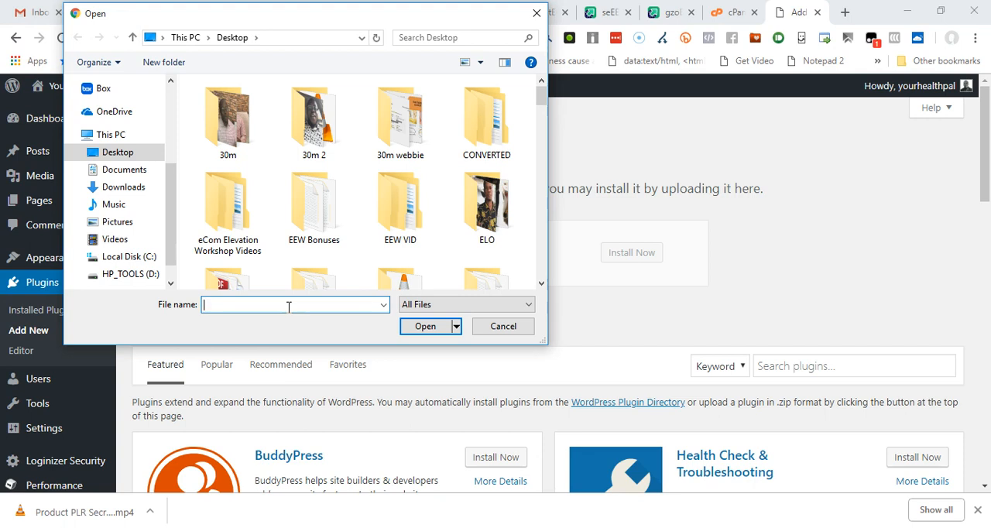
text(Insta)
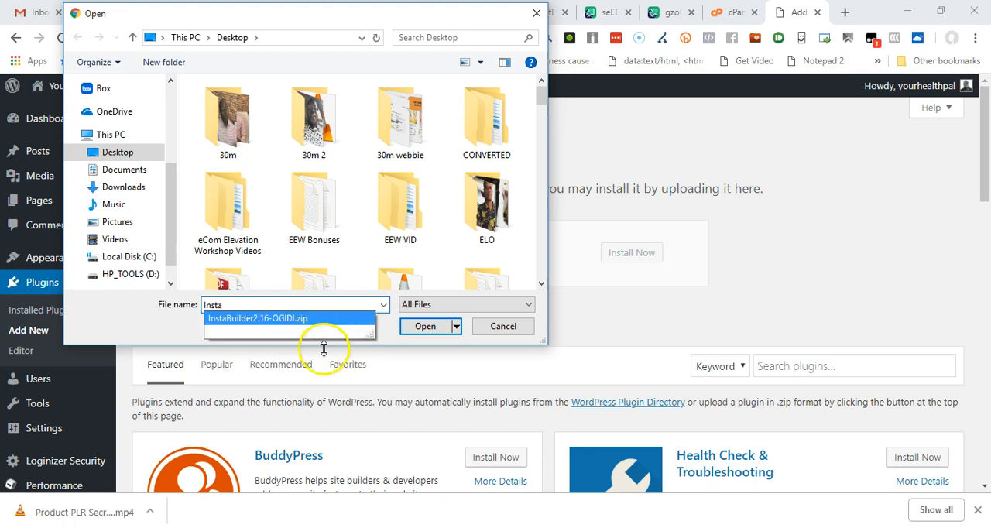
click(301, 319)
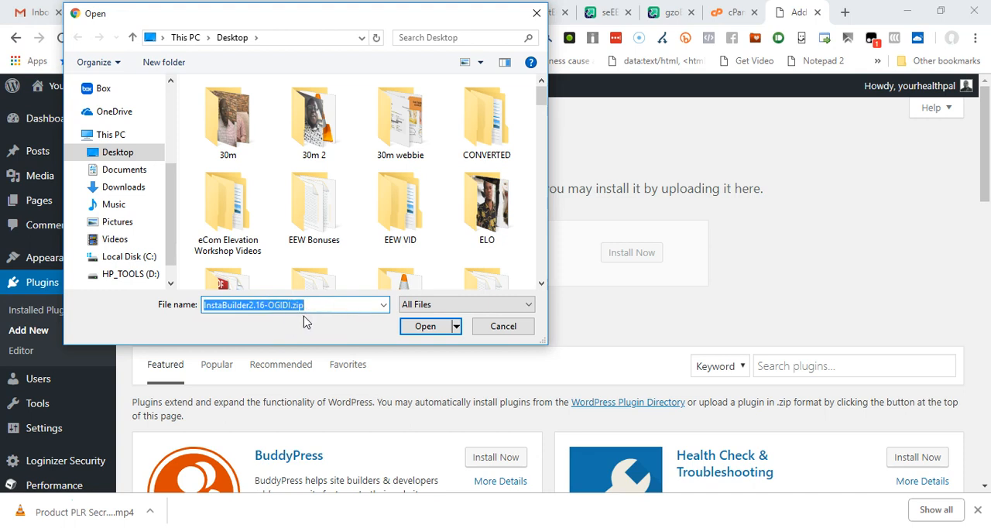
click(324, 317)
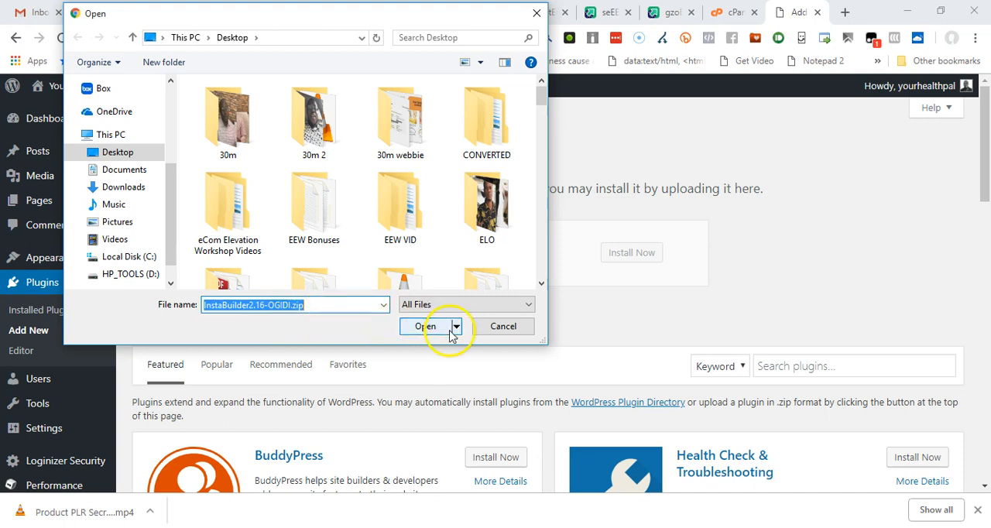
click(426, 326)
click(628, 253)
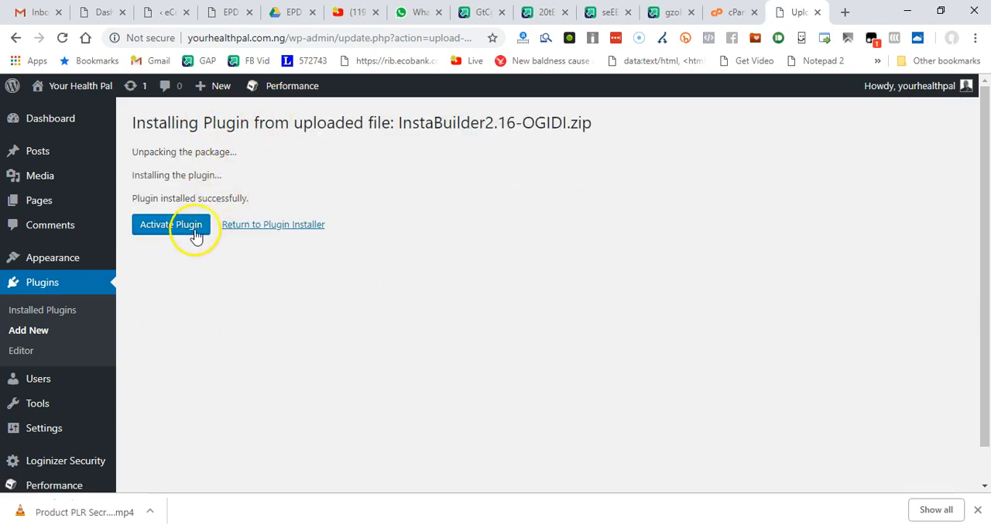
Activate the uploaded InstaBuilder plugin and check its entries in the installed plugins list and admin menu.
click(173, 231)
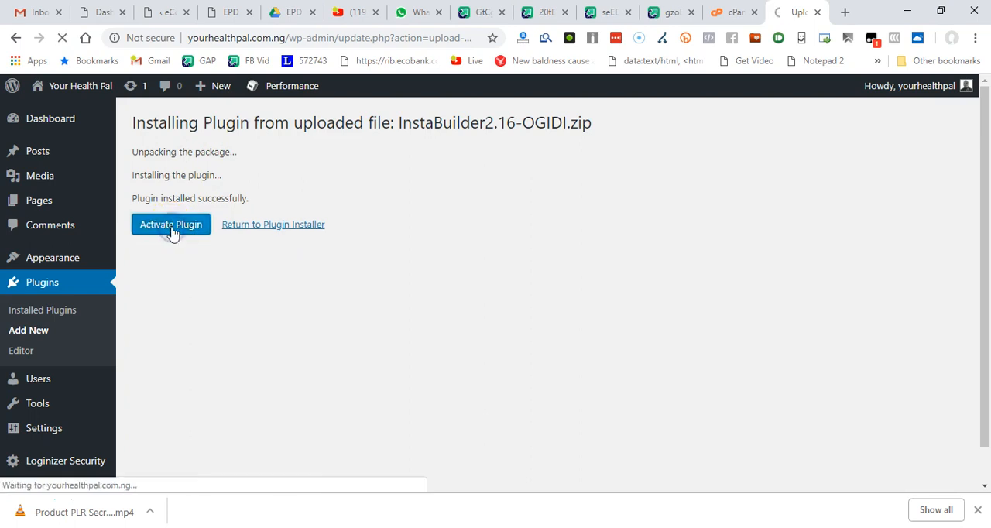
scroll(38, 434, down, 1)
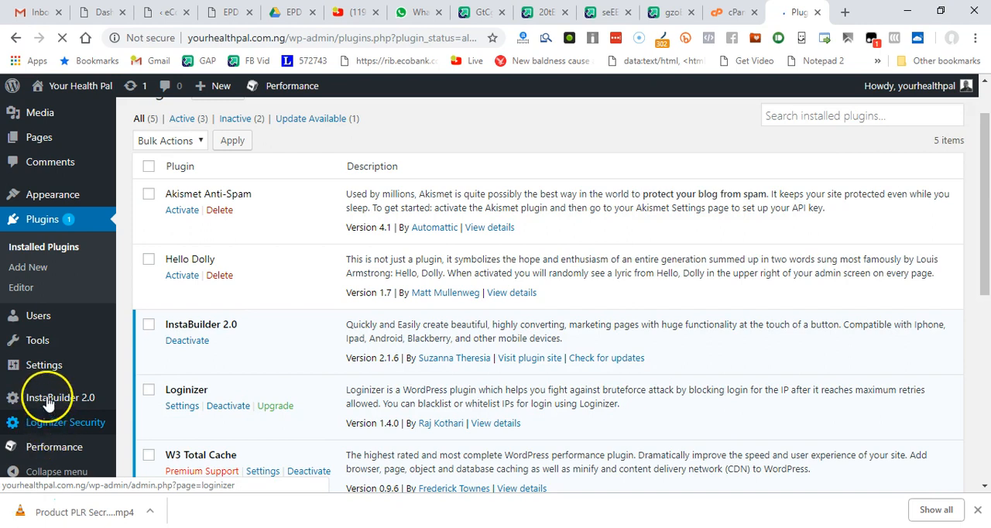
mouse_move(50, 399)
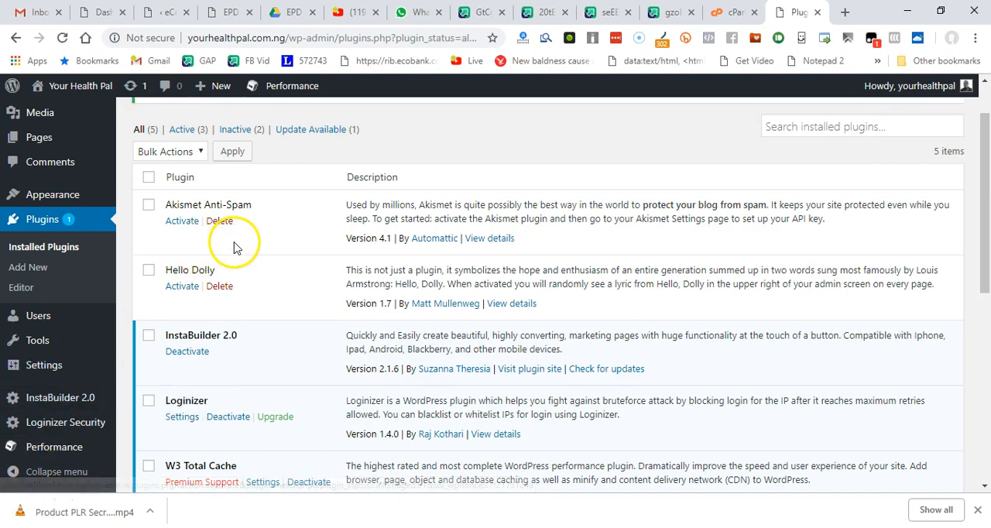
scroll(242, 285, up, 1)
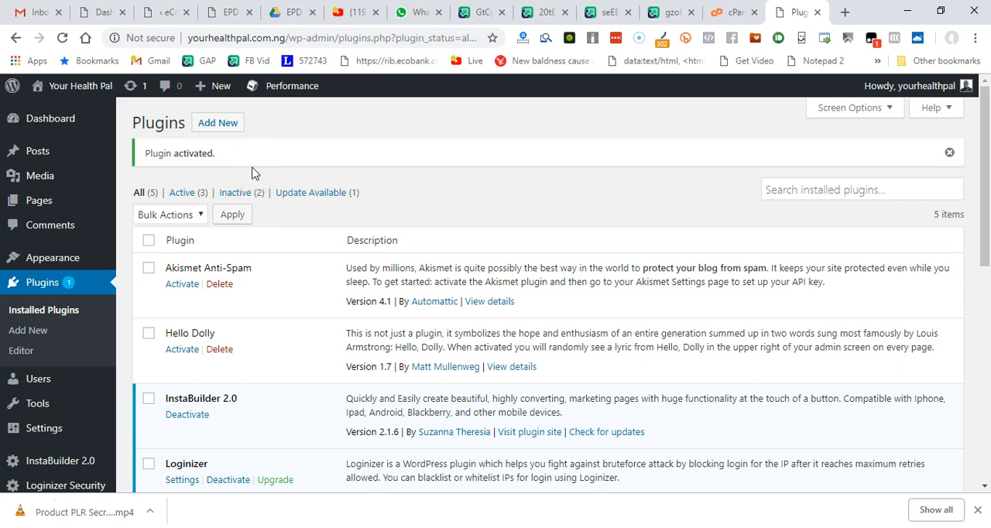
Open the page for adding plugins and show the form for uploading a plugin .zip file.
click(226, 131)
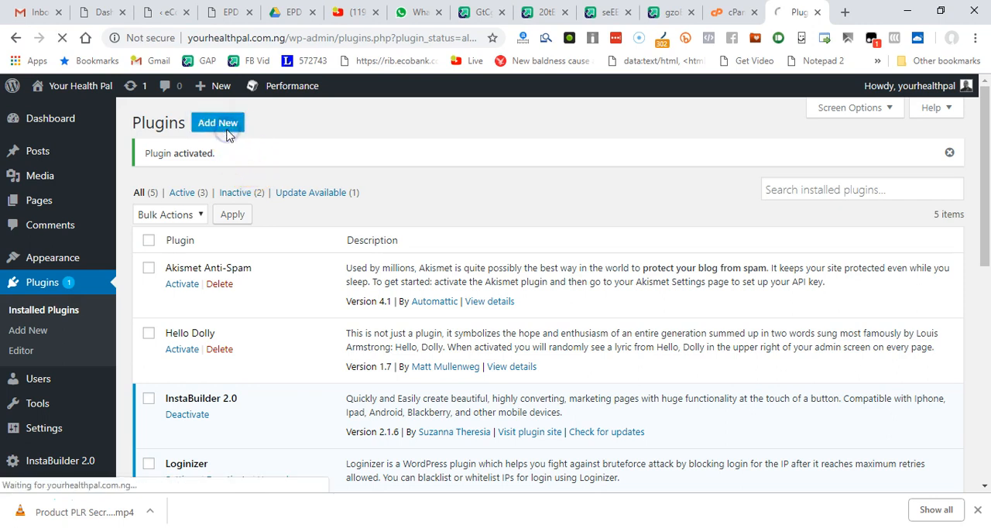
click(223, 138)
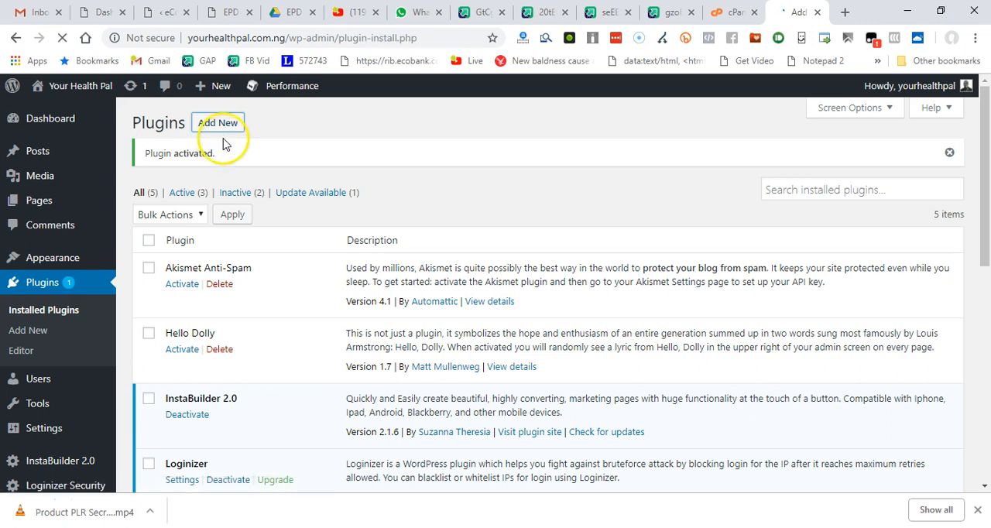
click(265, 130)
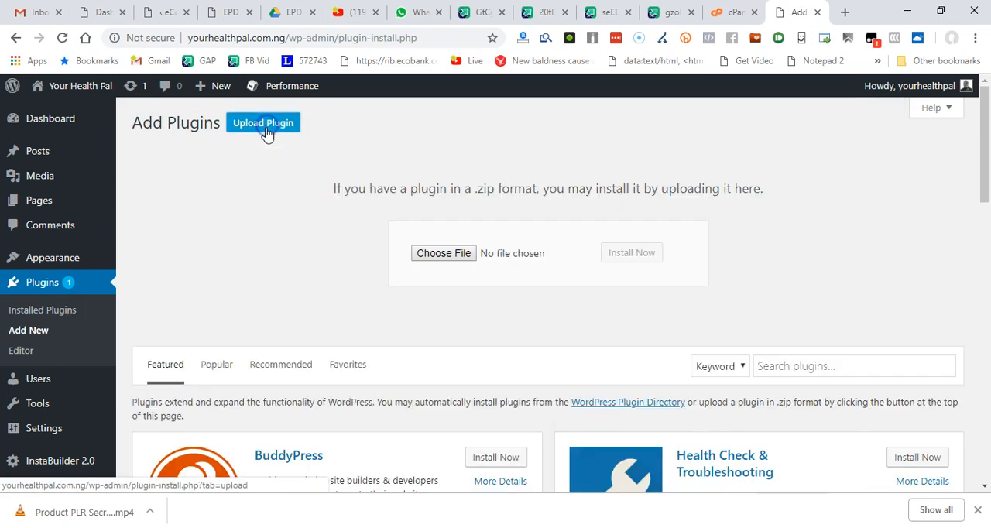
Install the plugin from wpfomo.zip in the Desktop folder and activate it.
click(415, 252)
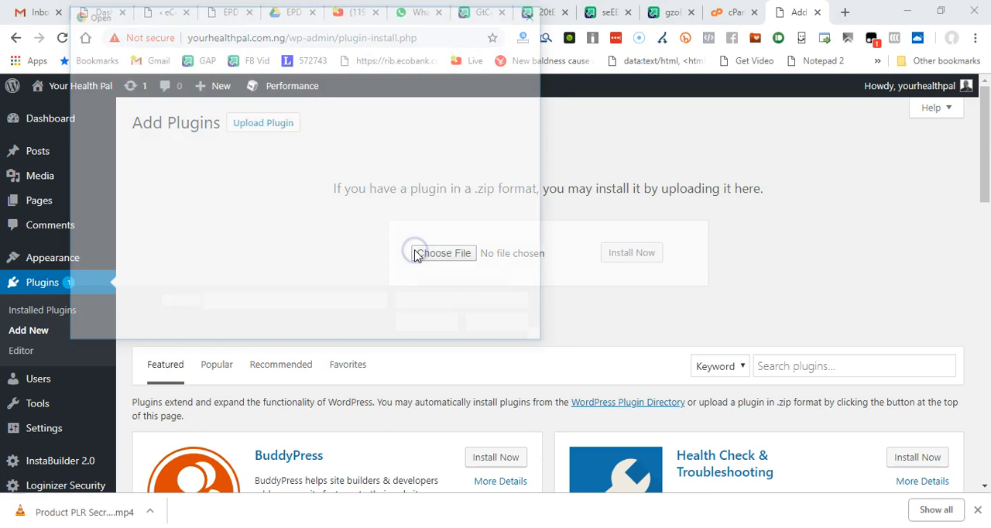
text(wp)
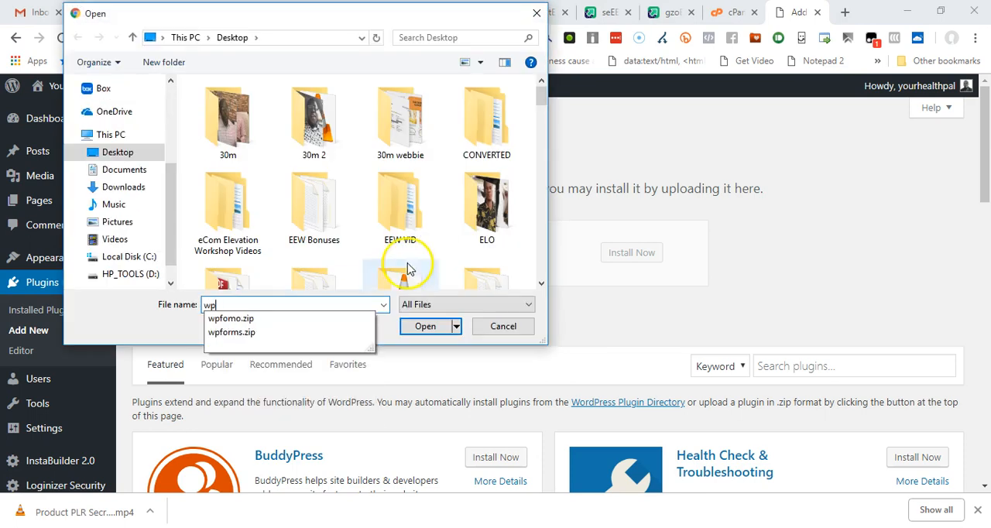
click(266, 318)
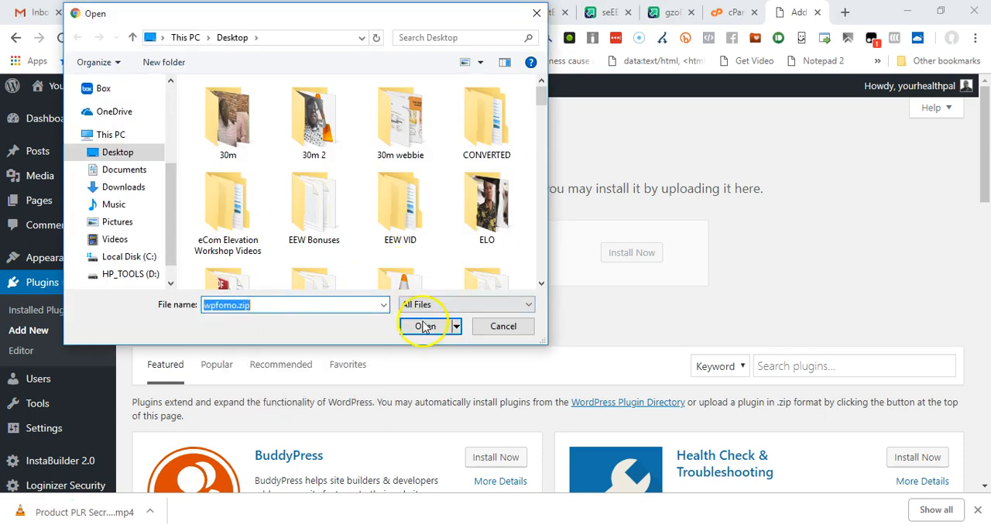
click(425, 326)
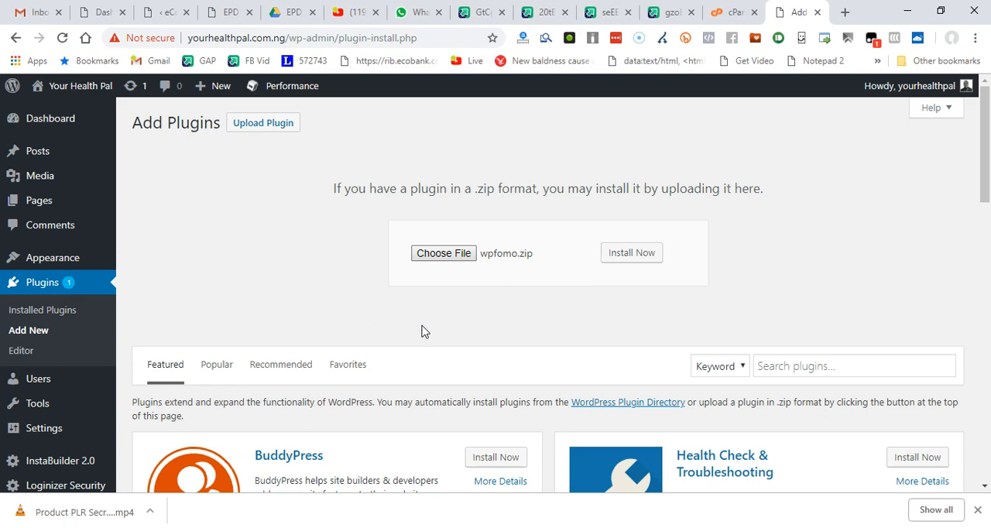
click(626, 258)
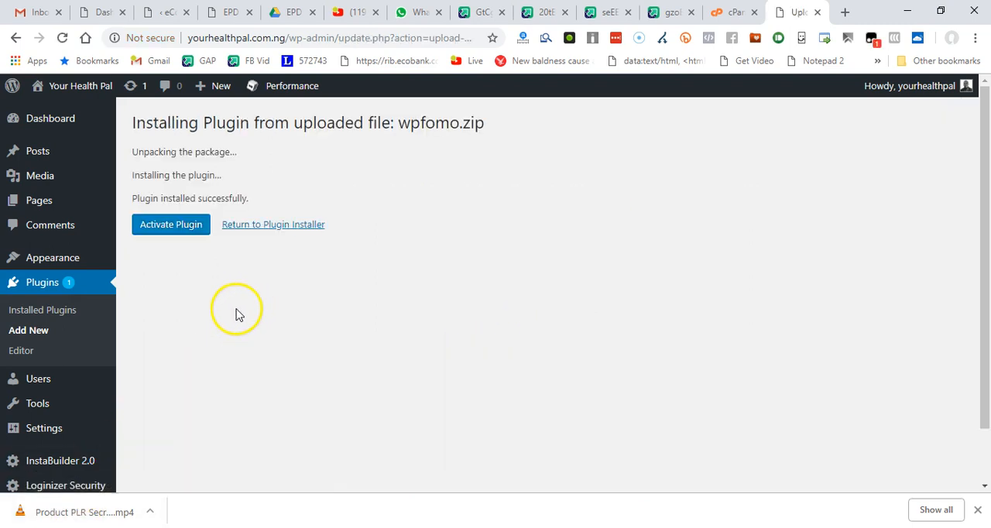
click(164, 230)
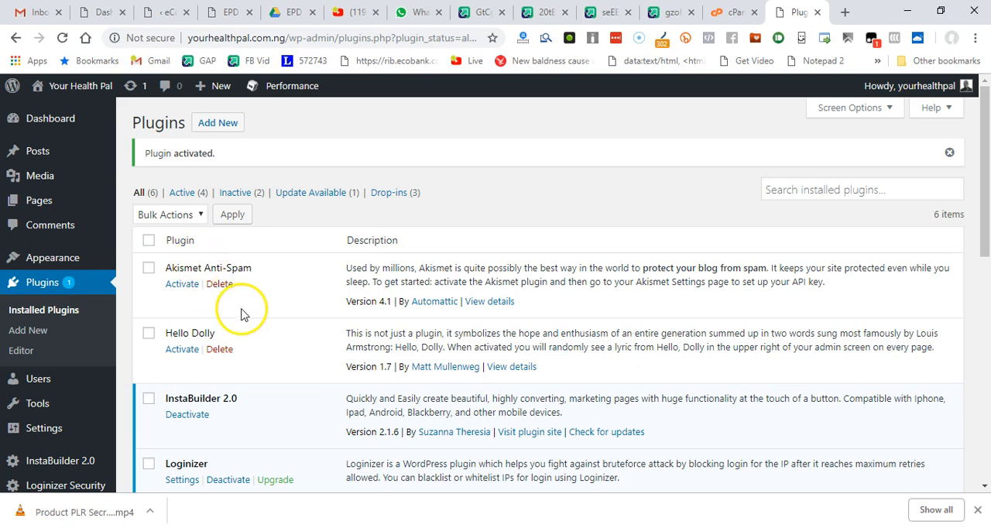
Switch to the cPanel home page and open File Manager in a new browser tab.
click(218, 126)
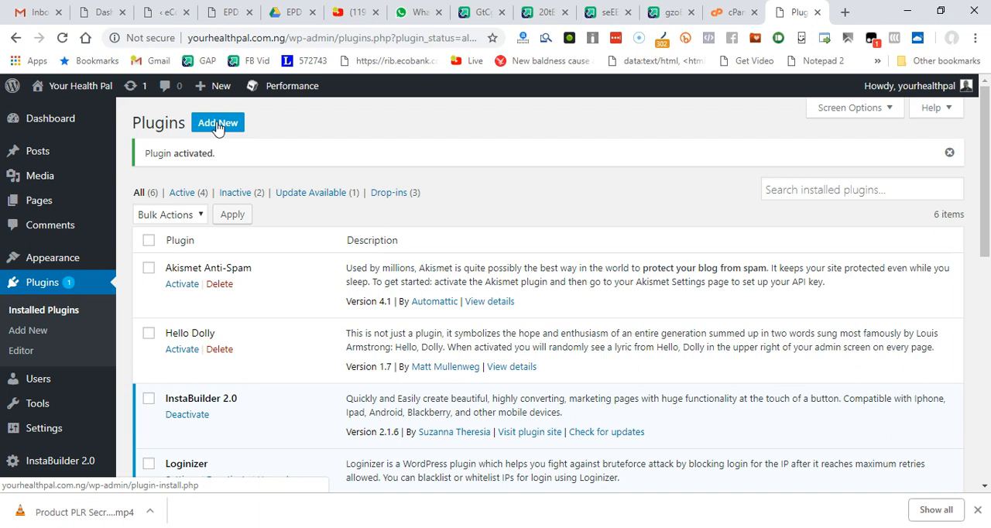
click(726, 14)
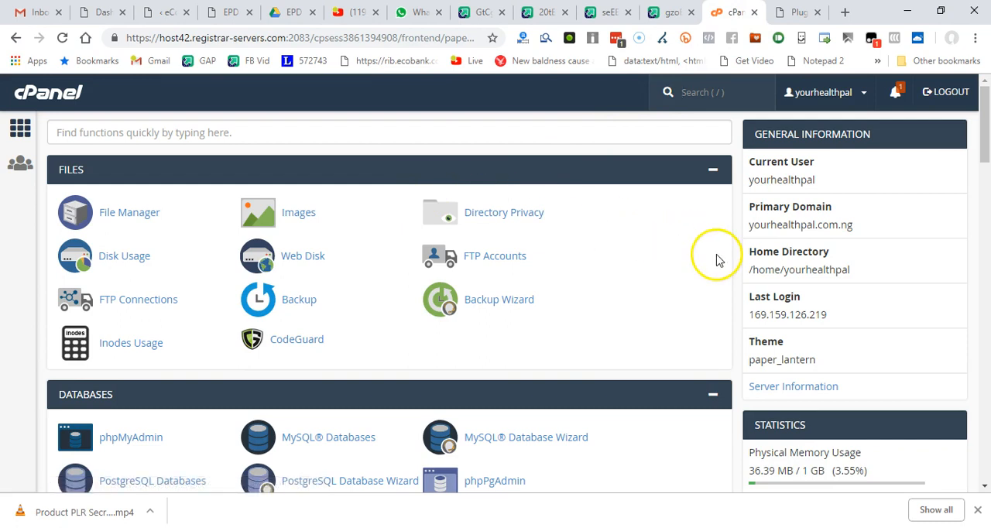
click(138, 218)
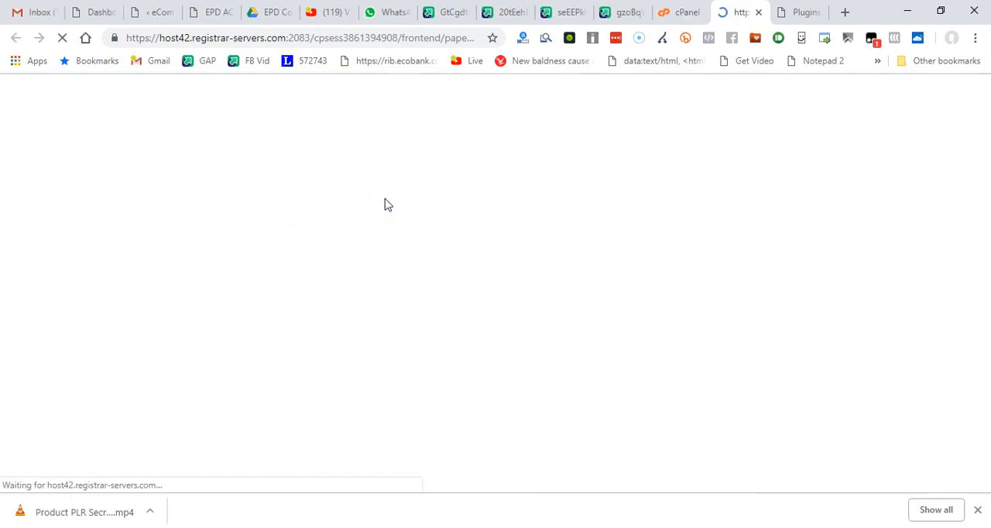
Return to the WordPress installed plugins list and update W3 Total Cache to its new version.
click(786, 14)
scroll(328, 294, down, 5)
scroll(241, 337, up, 1)
scroll(233, 372, down, 5)
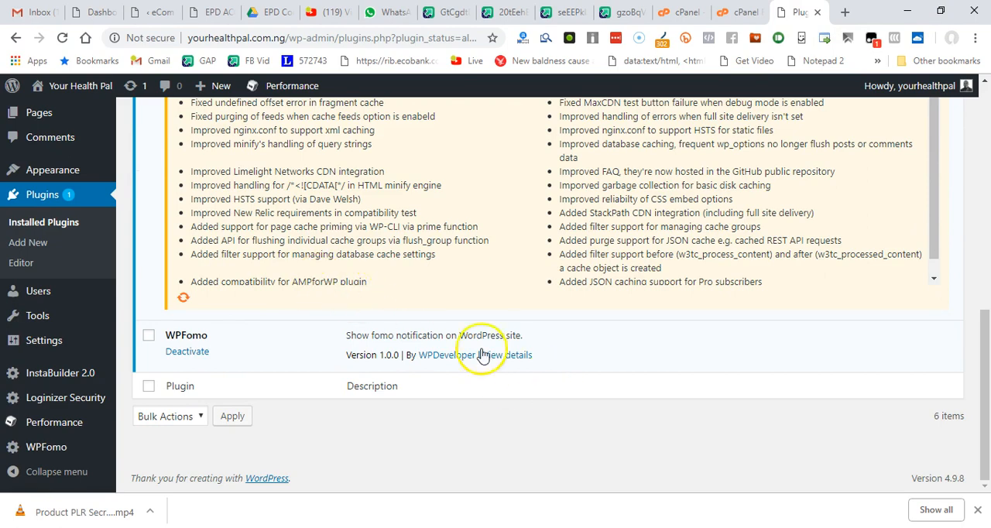
scroll(358, 333, up, 6)
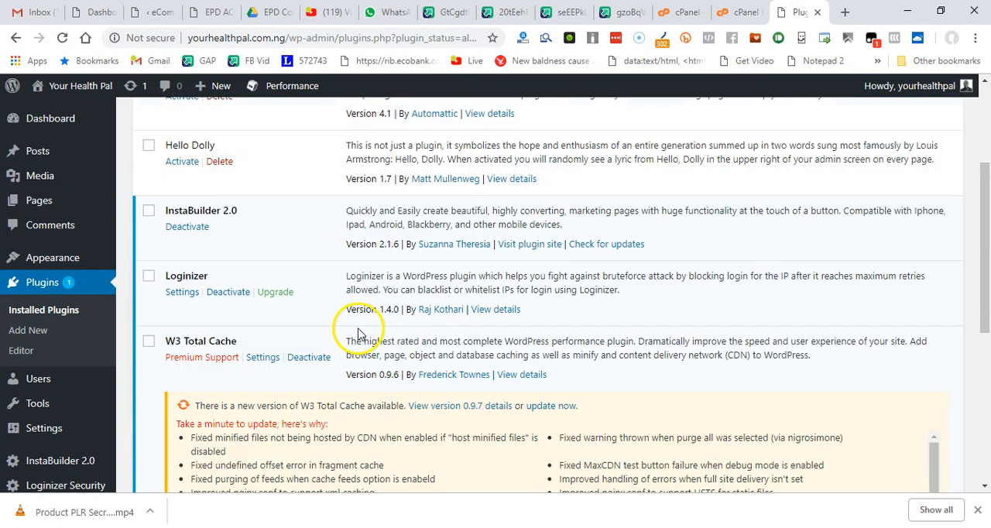
click(535, 406)
Review the installed plugins list, examining the entries for InstaBuilder 2.0, Loginizer, W3 Total Cache and WPFomo.
scroll(203, 263, up, 1)
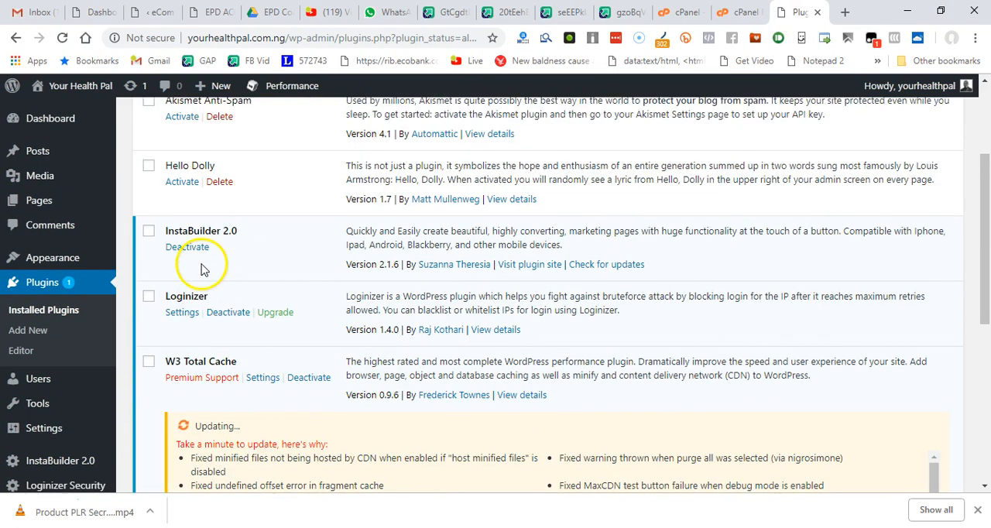
scroll(201, 266, up, 1)
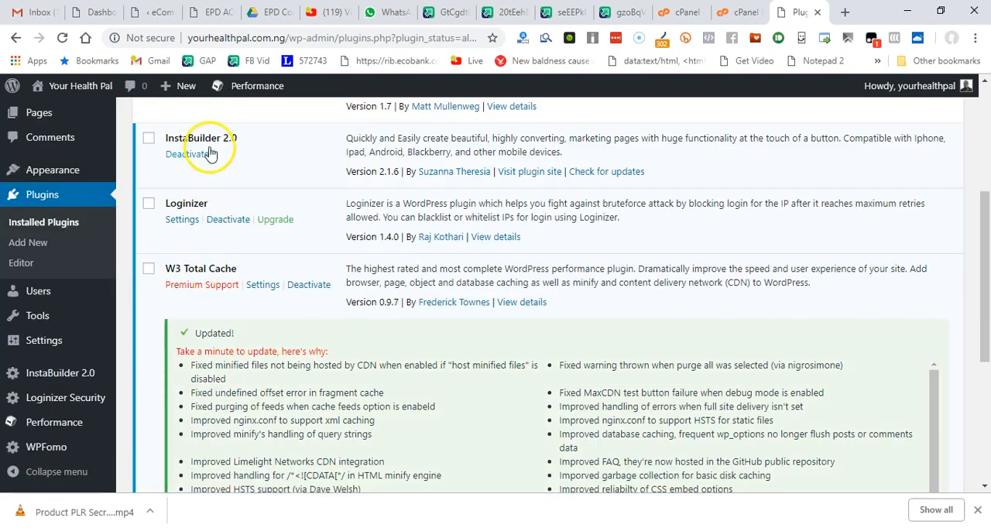
scroll(203, 194, down, 4)
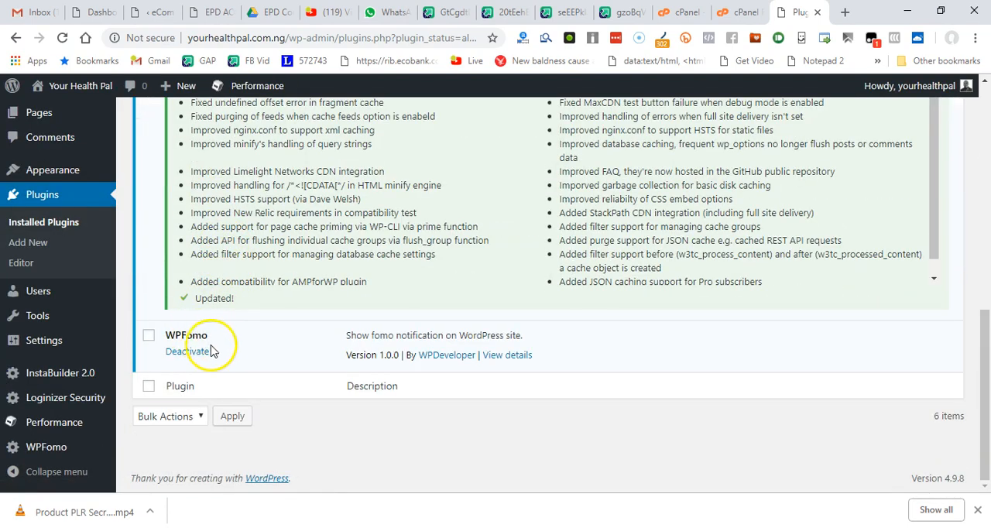
scroll(216, 304, up, 8)
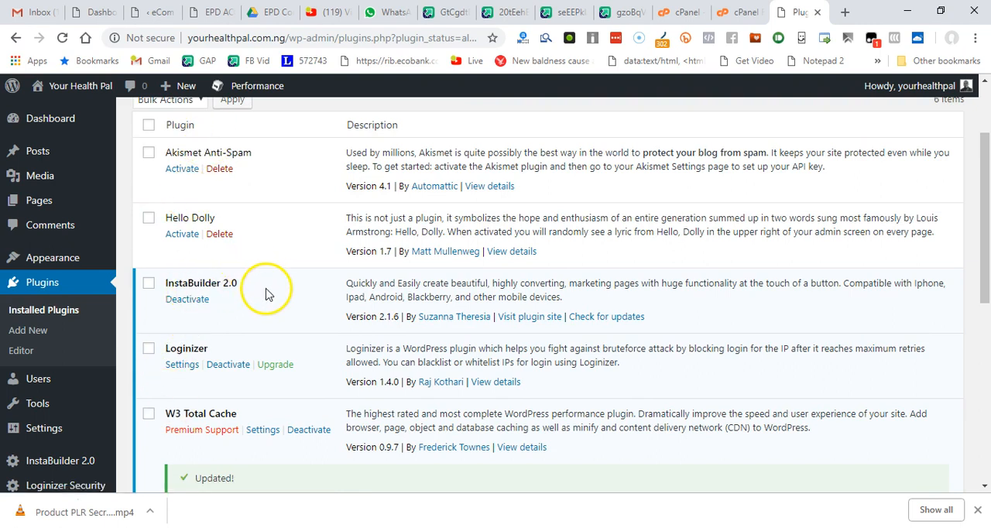
scroll(267, 290, down, 2)
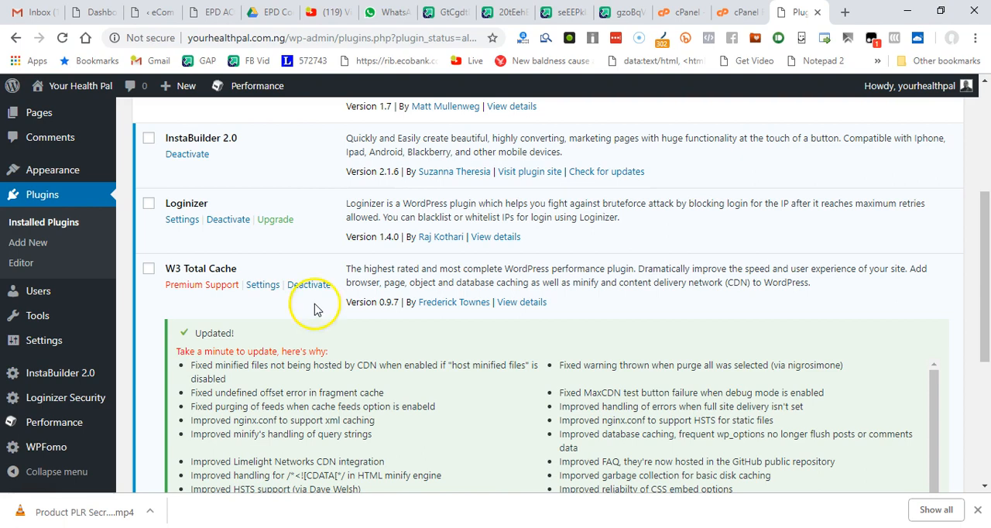
scroll(329, 308, down, 4)
scroll(333, 306, up, 5)
scroll(337, 299, up, 5)
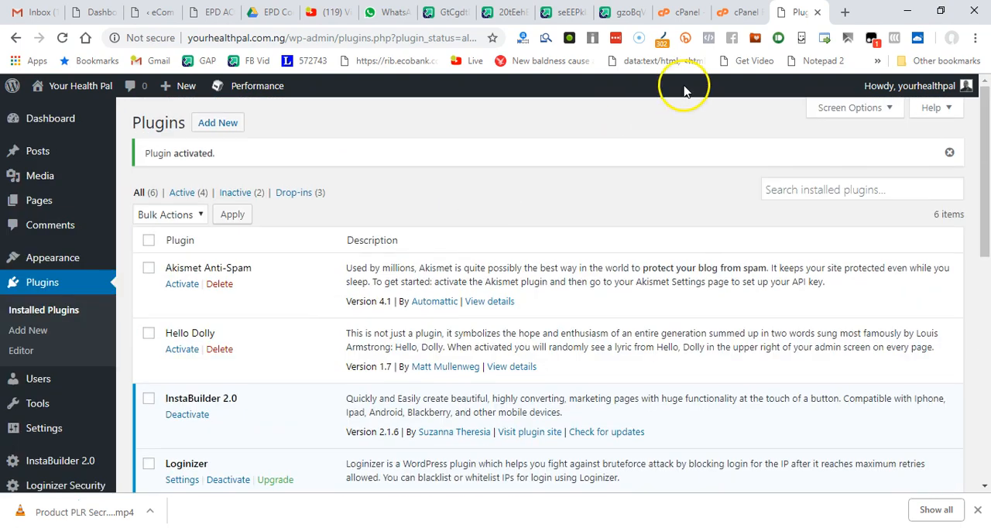
Switch to cPanel's File Manager and open the public_html/wp-content/plugins folder.
click(671, 14)
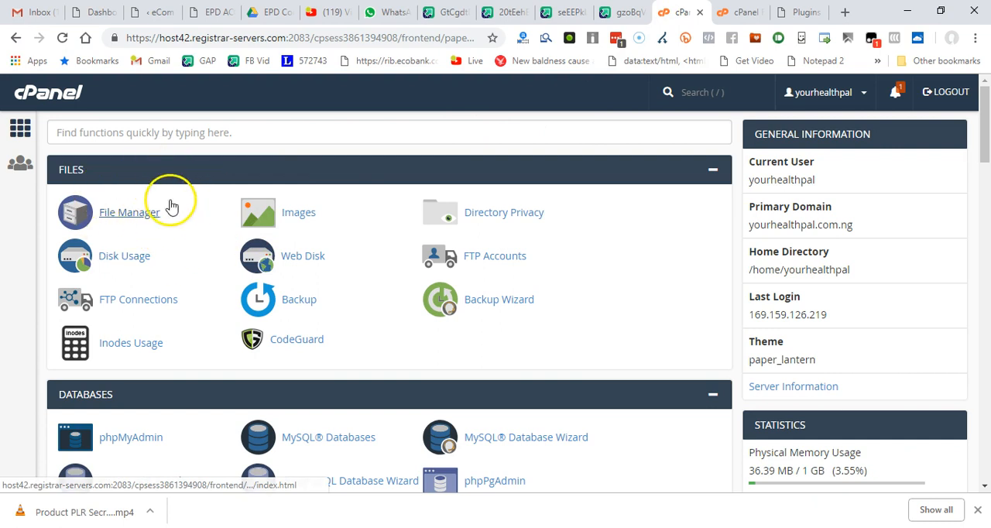
click(739, 12)
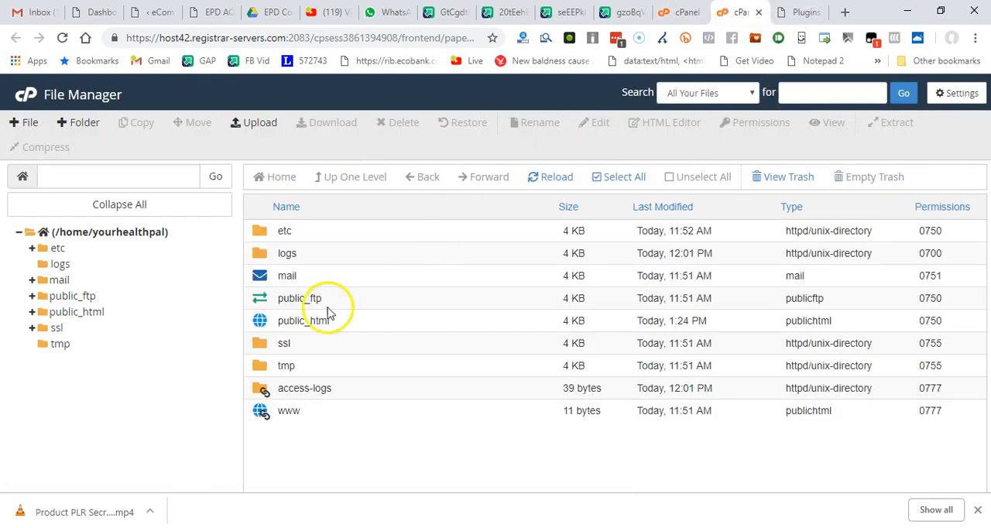
double_click(261, 325)
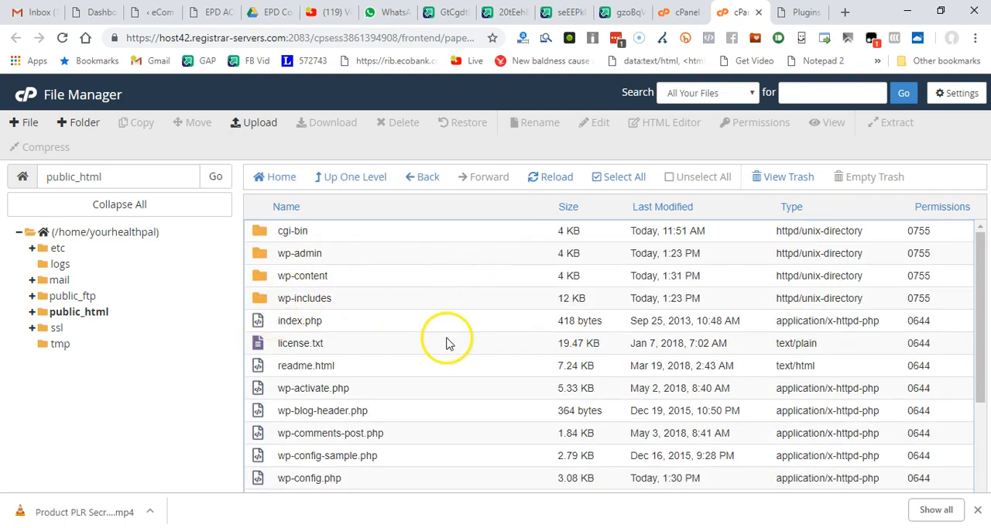
double_click(261, 280)
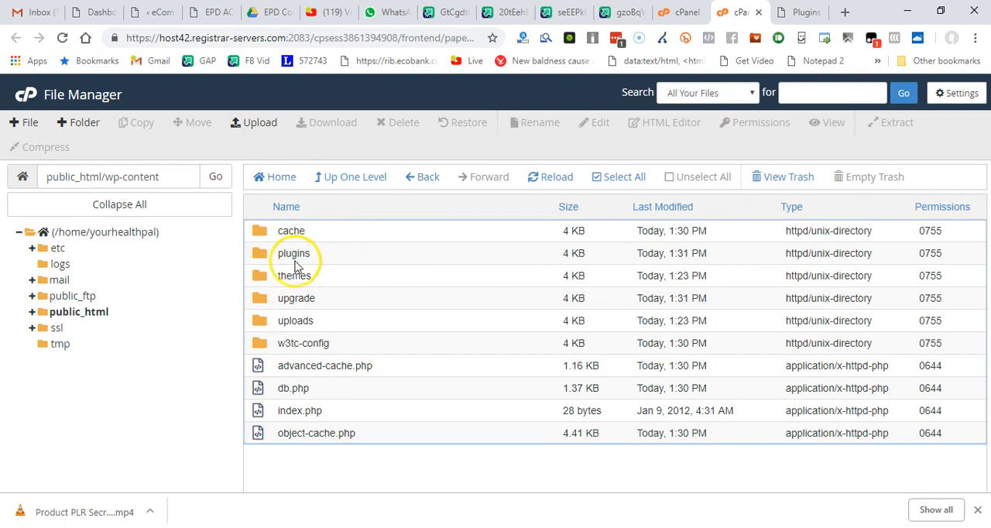
double_click(261, 256)
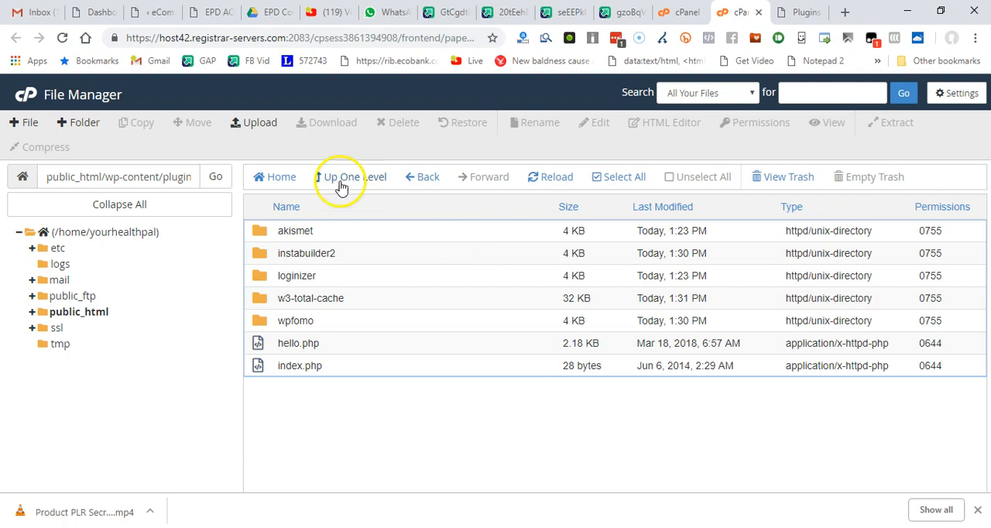
Upload wpforms.zip from the Desktop folder to the site's wp-content/plugins folder.
click(253, 124)
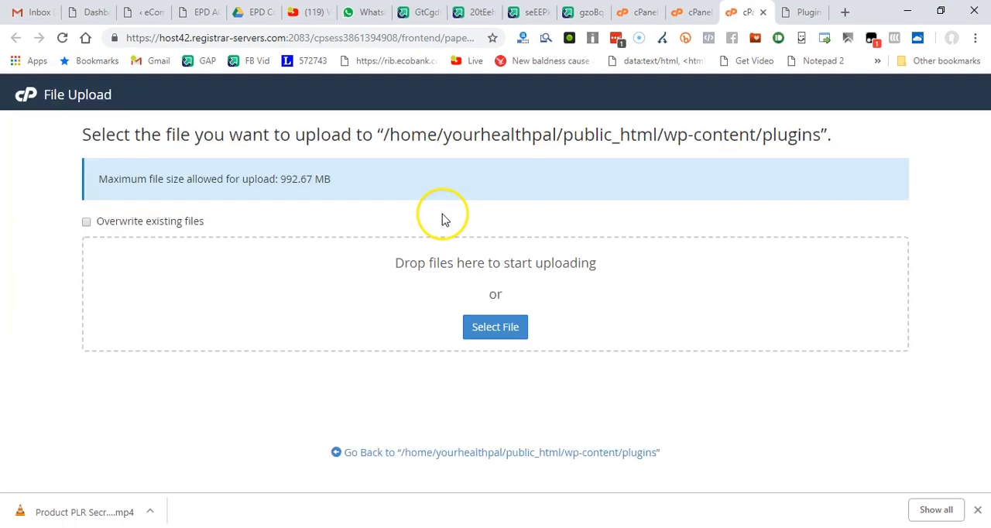
click(488, 332)
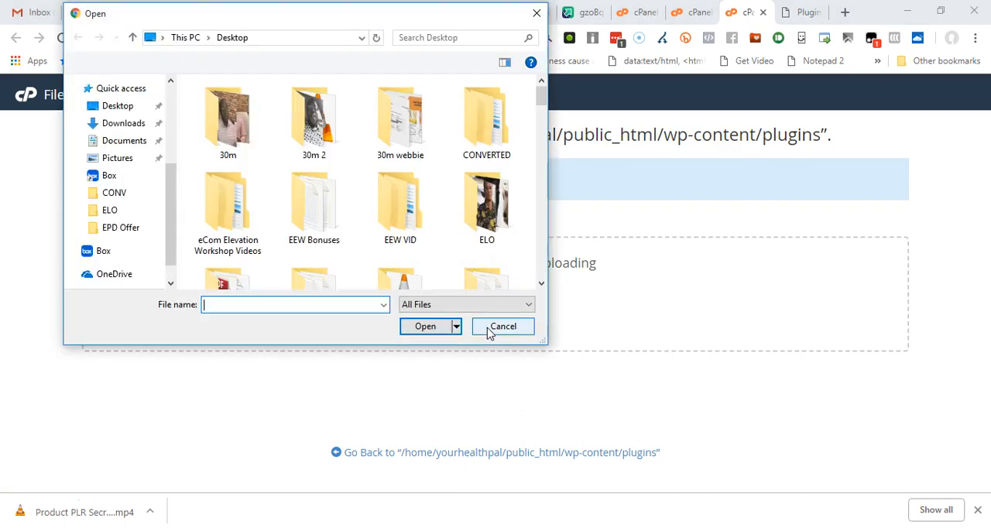
text(wp)
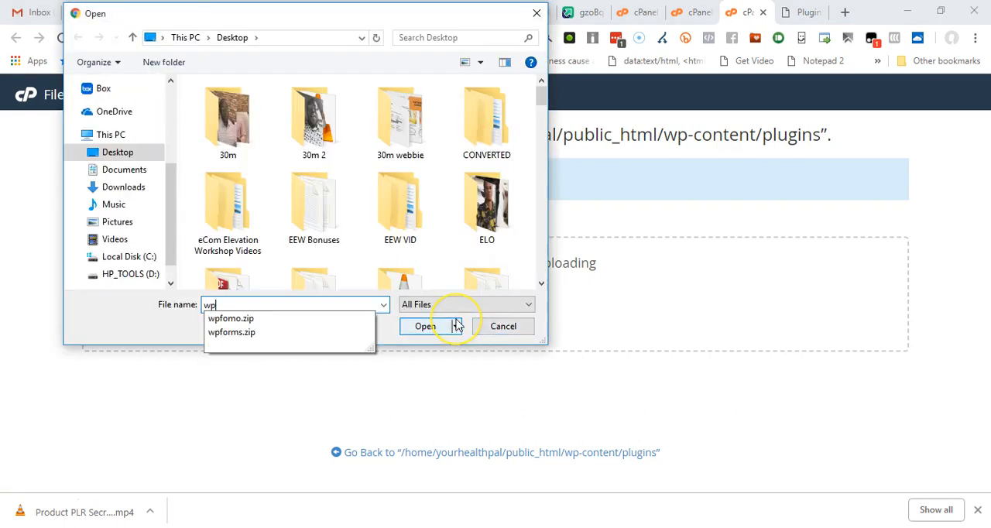
key(Down)
key(Down)
key(Return)
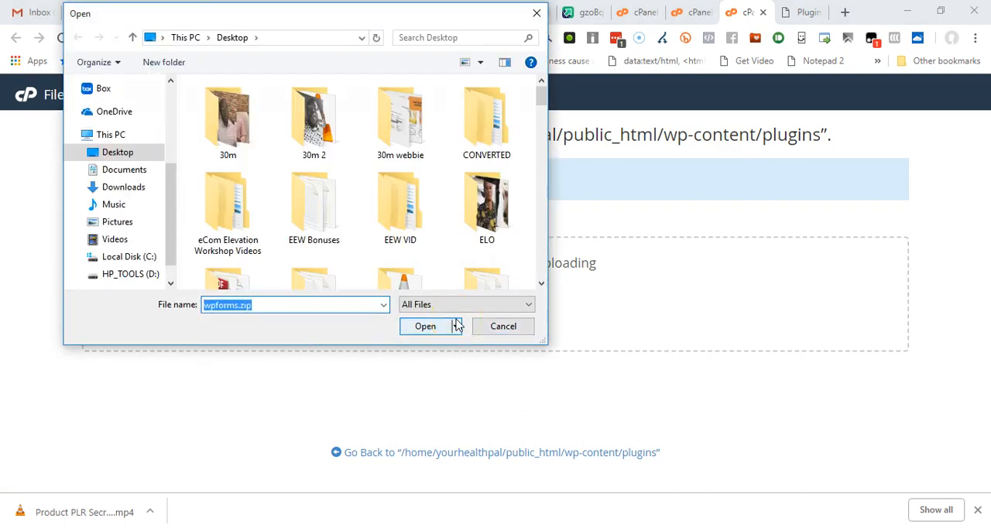
key(Return)
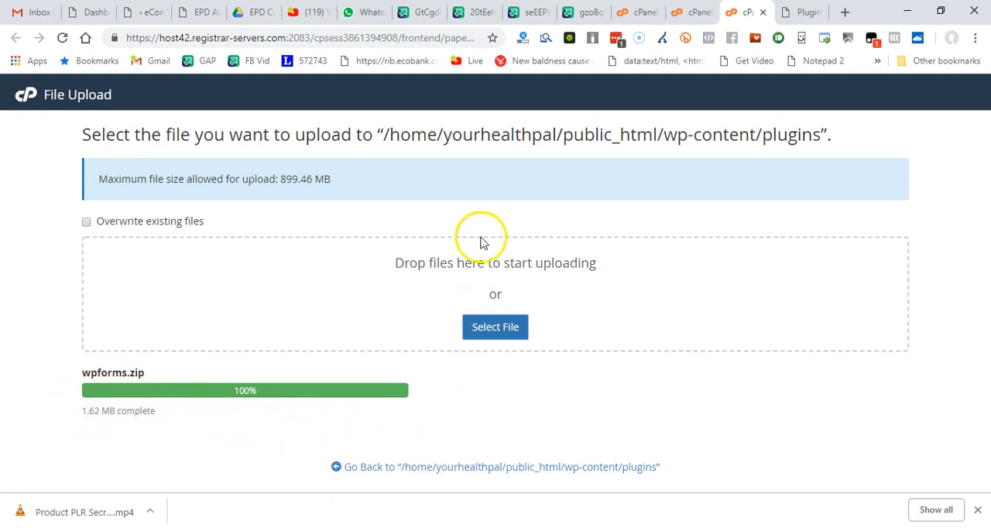
Return to the plugins folder and extract wpforms.zip into /public_html/wp-content/plugins.
click(580, 470)
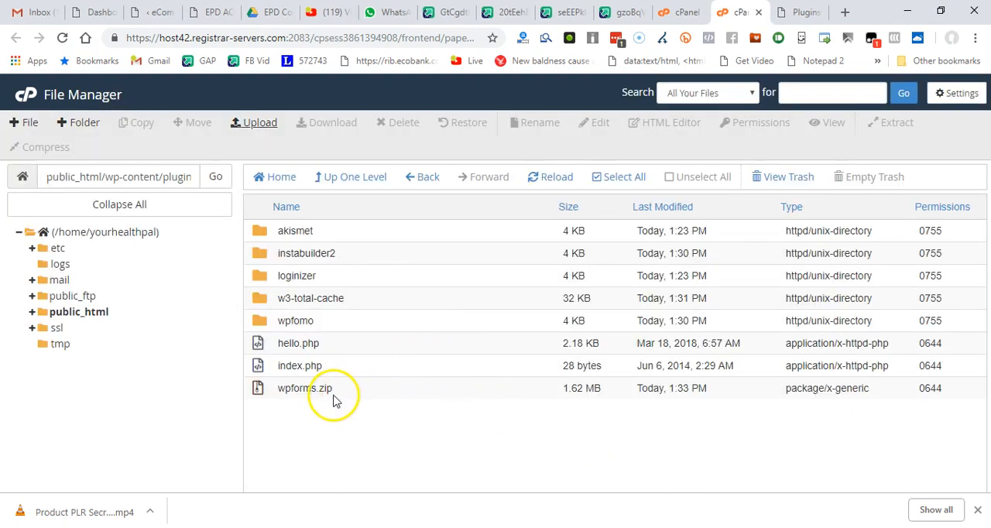
right_click(294, 389)
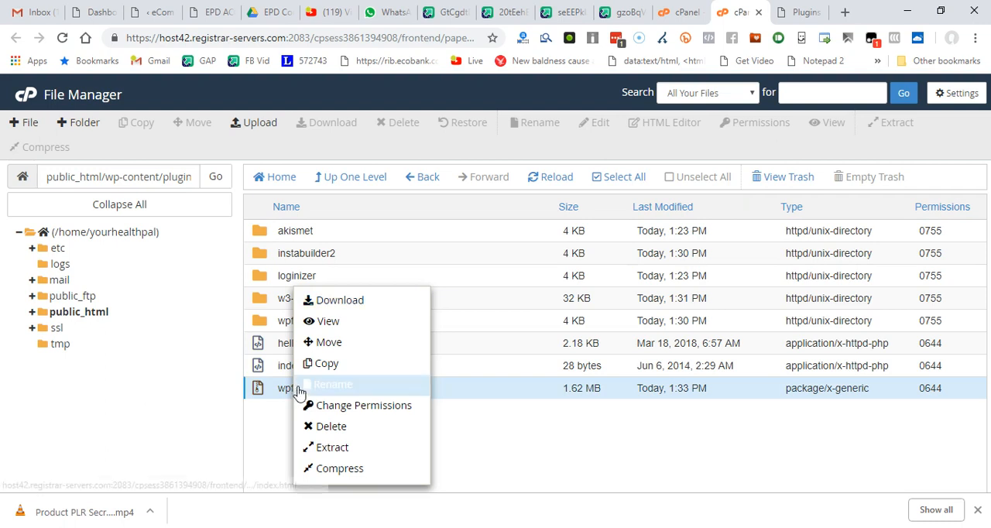
click(329, 451)
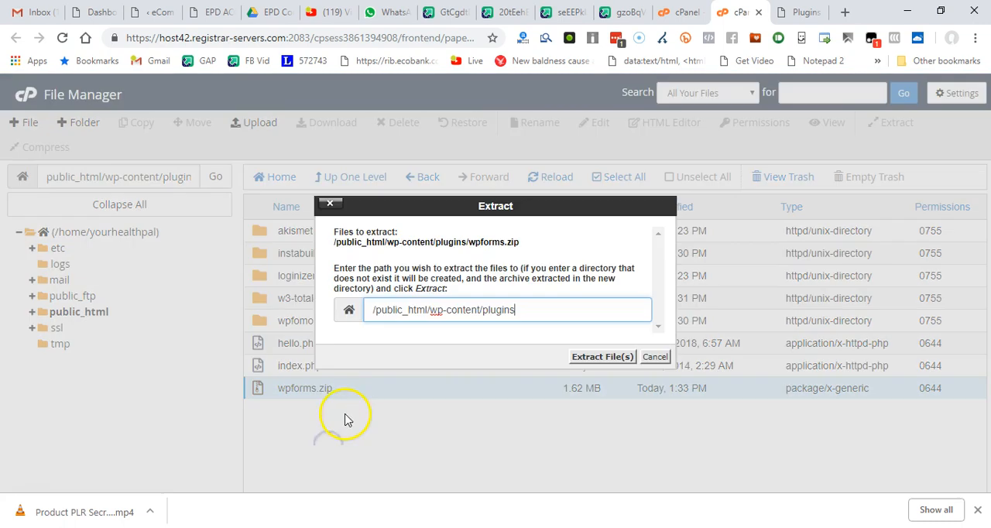
click(613, 360)
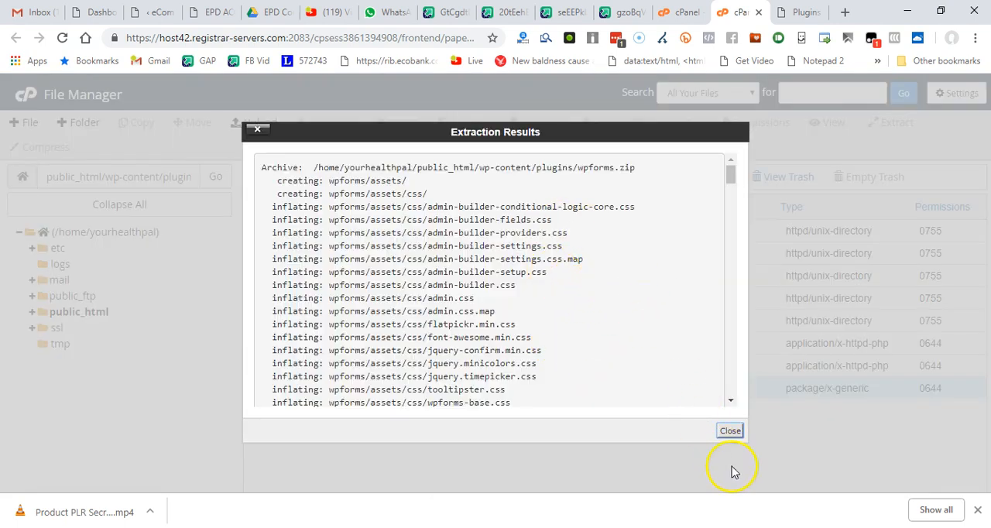
click(729, 432)
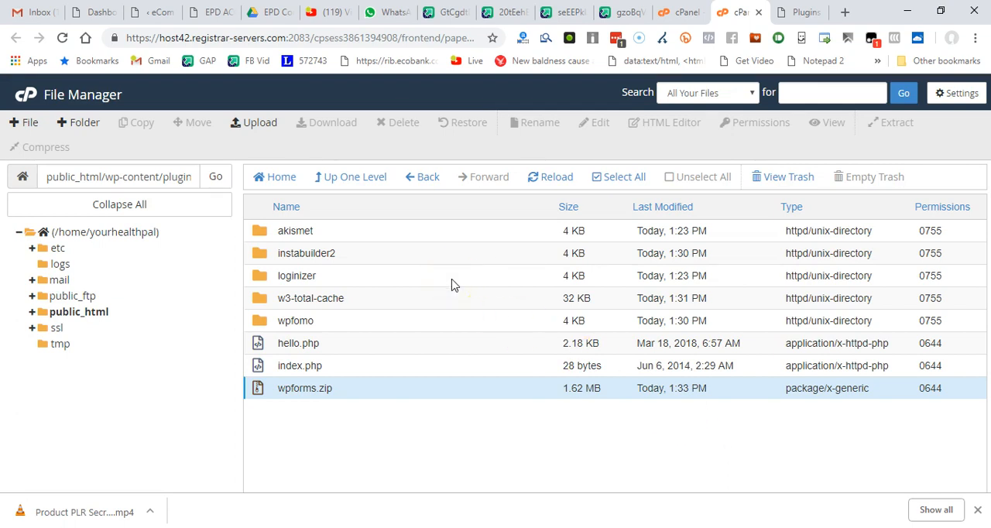
Switch back to WordPress, reload the installed plugins list and activate WPForms.
click(801, 15)
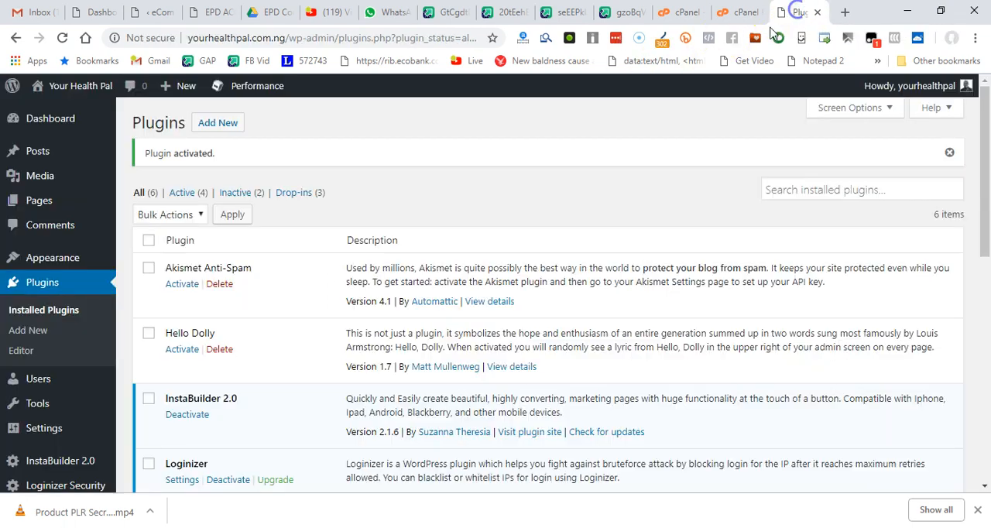
click(45, 283)
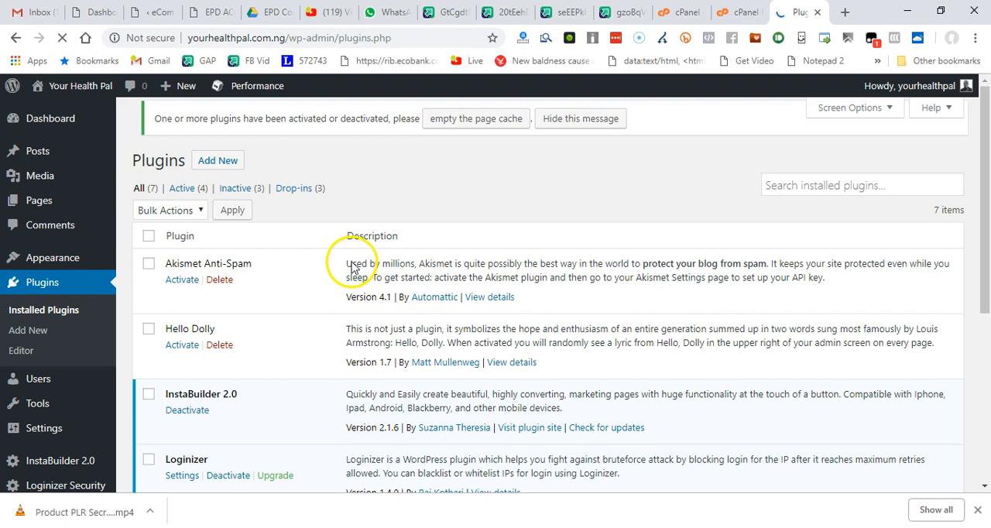
scroll(316, 305, down, 4)
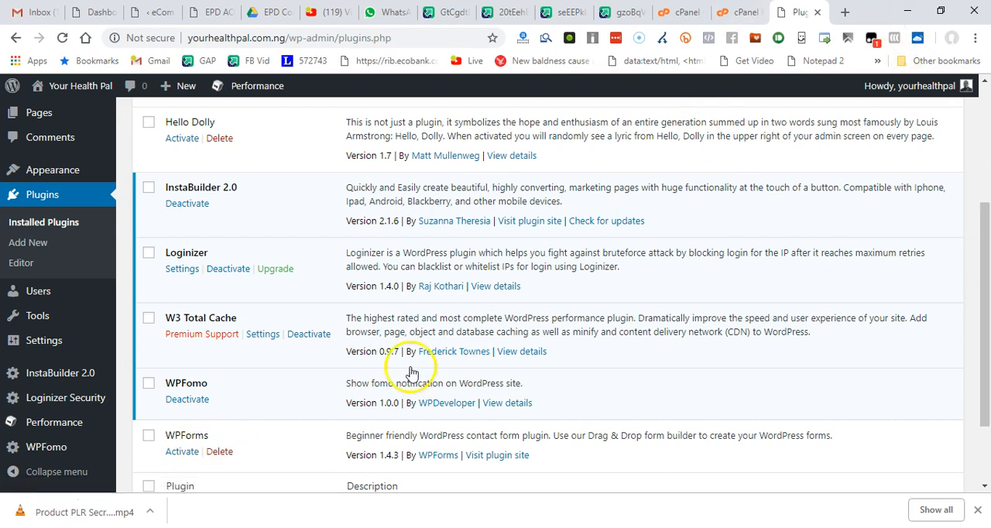
click(183, 451)
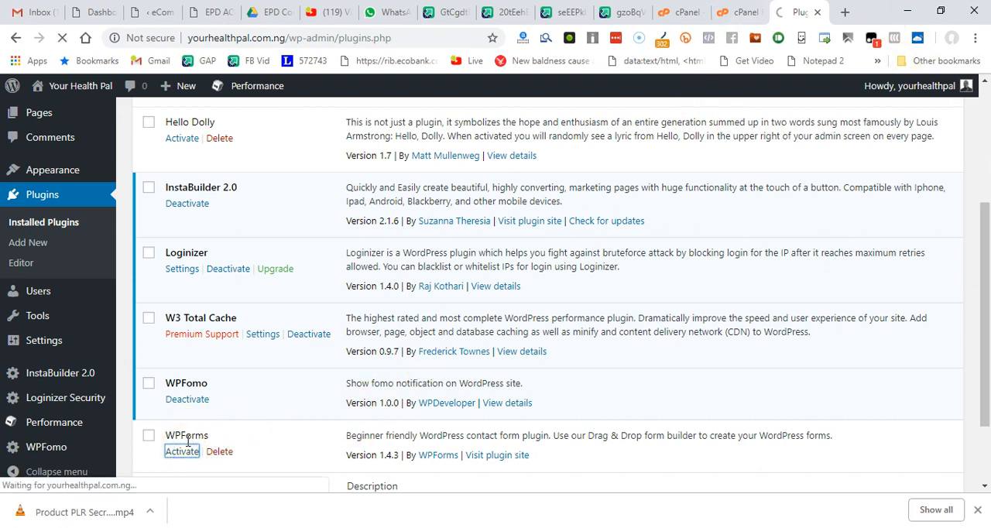